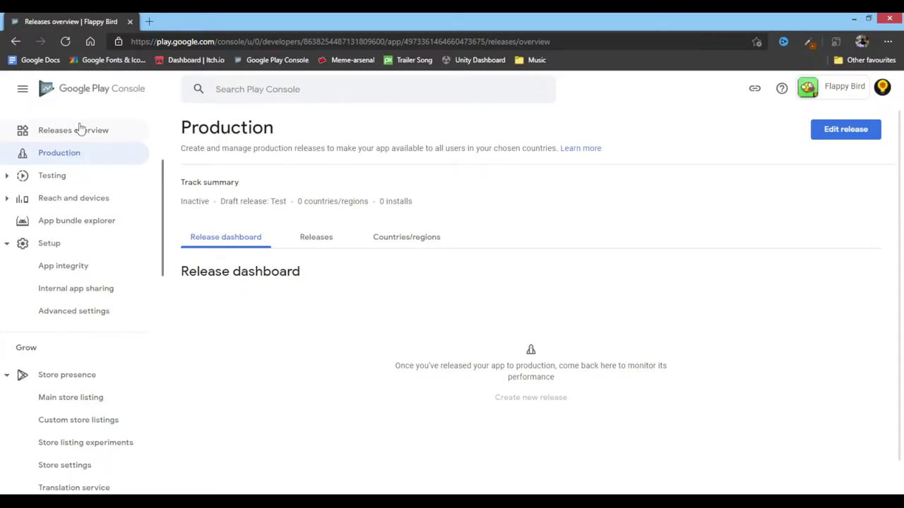
Step: Open the Releases overview for the Flappy Bird app
click(80, 129)
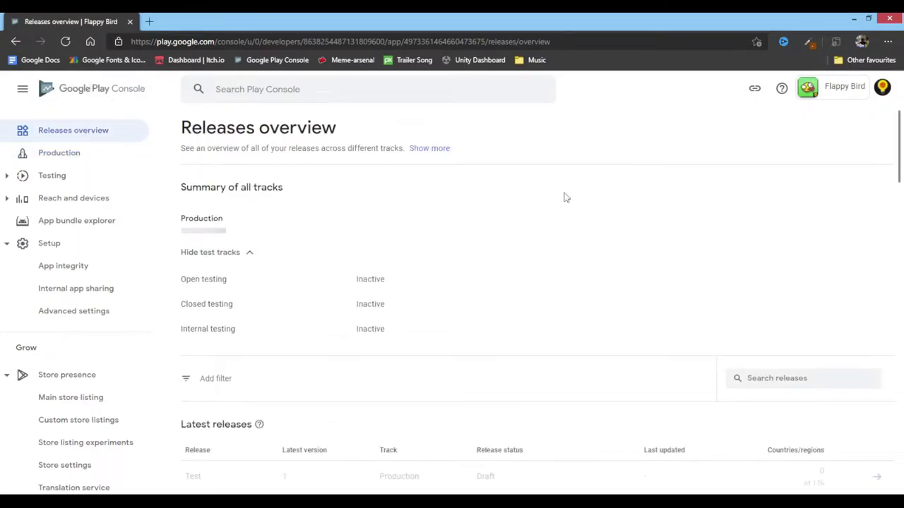
Step: Go from All apps to Flappy Bird's Production track and view its releases list
click(84, 104)
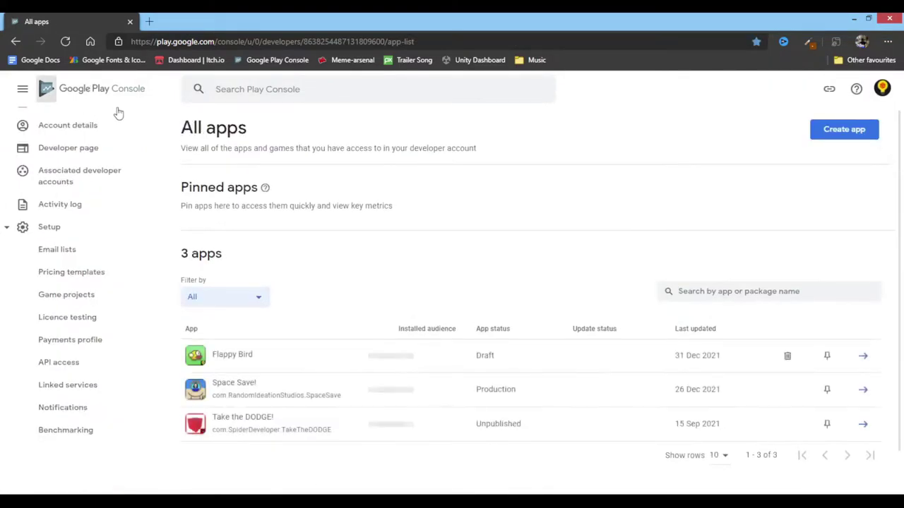
click(297, 355)
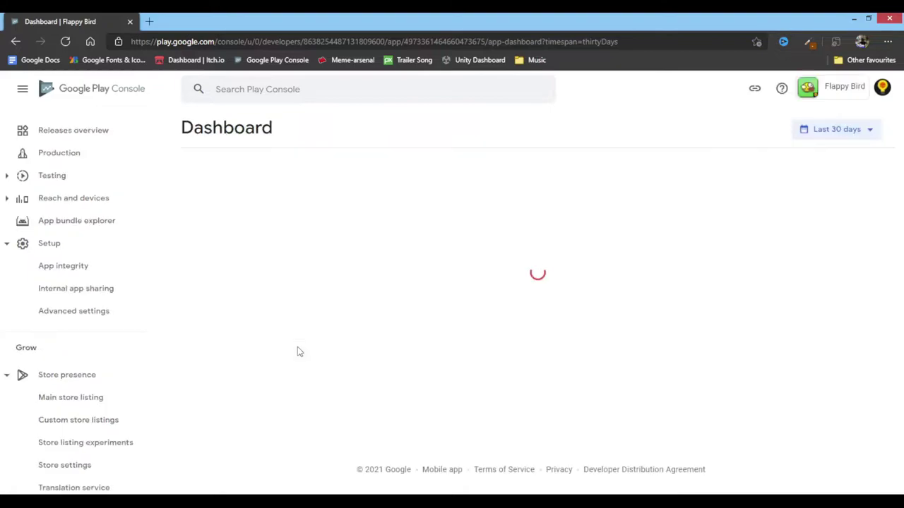
click(68, 154)
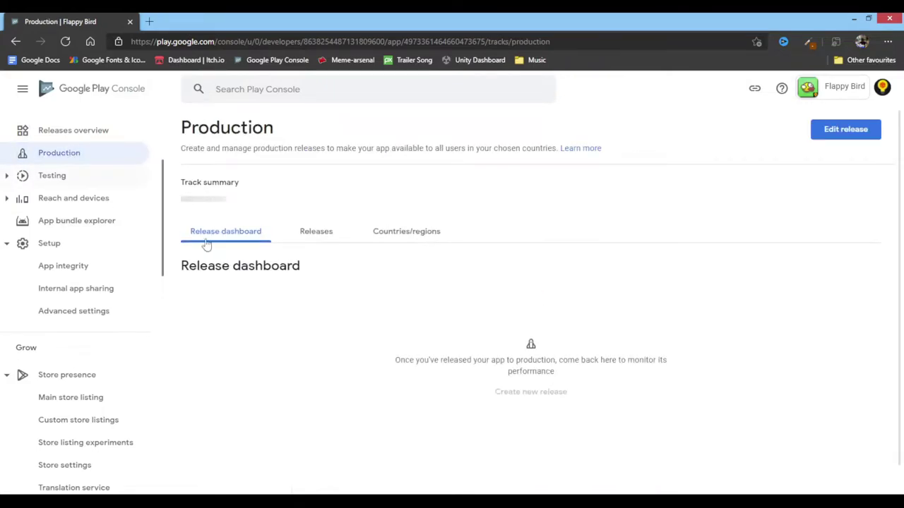
click(314, 239)
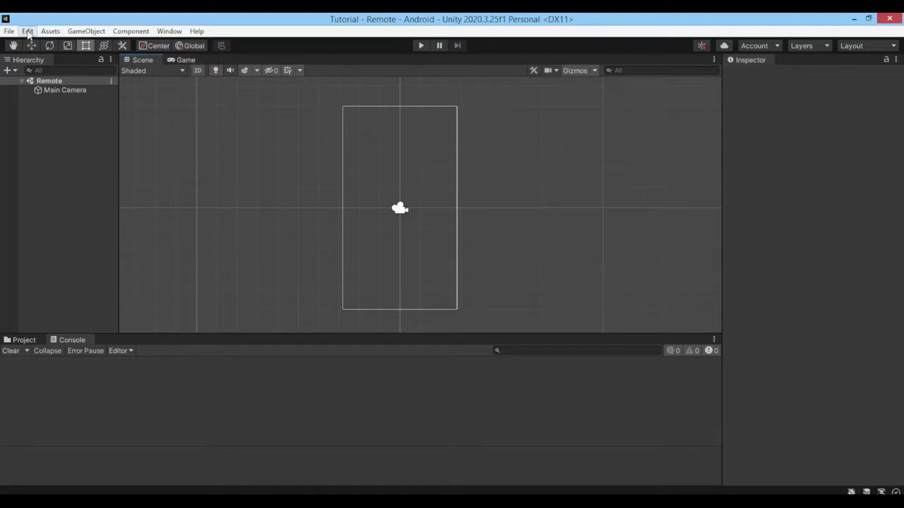
Step: Inspect Unity's Android Publishing Settings and Keystore Manager without changes, then close Project Settings
click(27, 31)
click(120, 361)
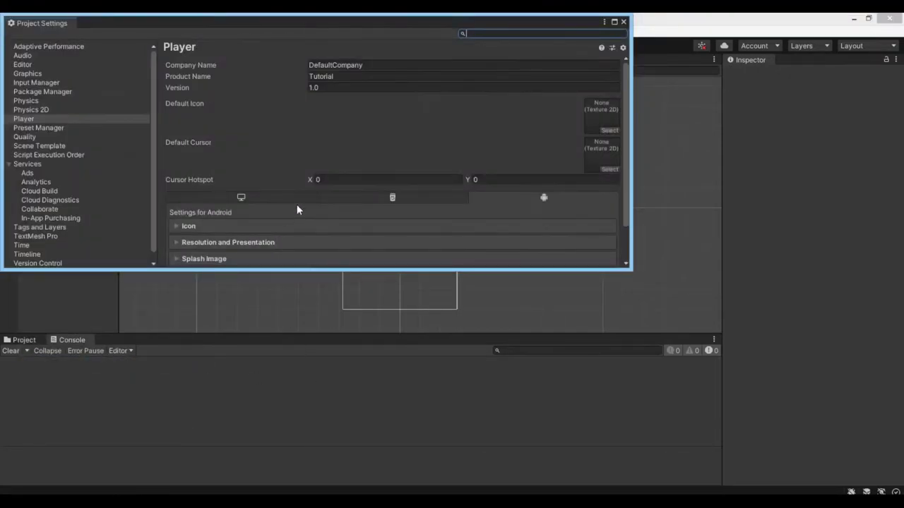
click(614, 22)
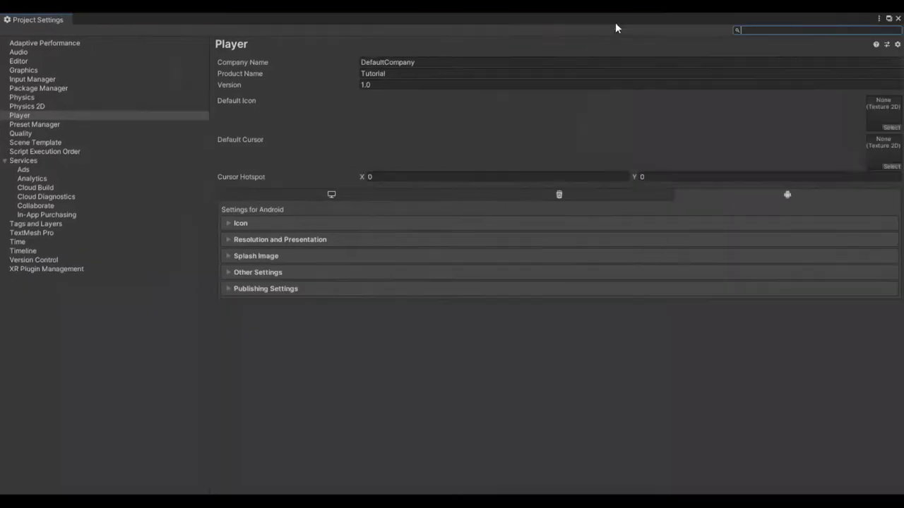
click(240, 289)
scroll(337, 311, down, 1)
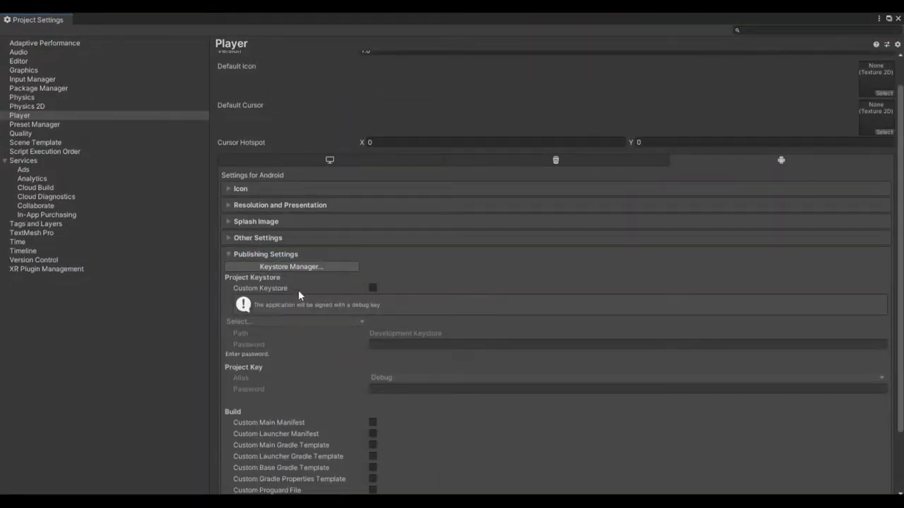
click(315, 265)
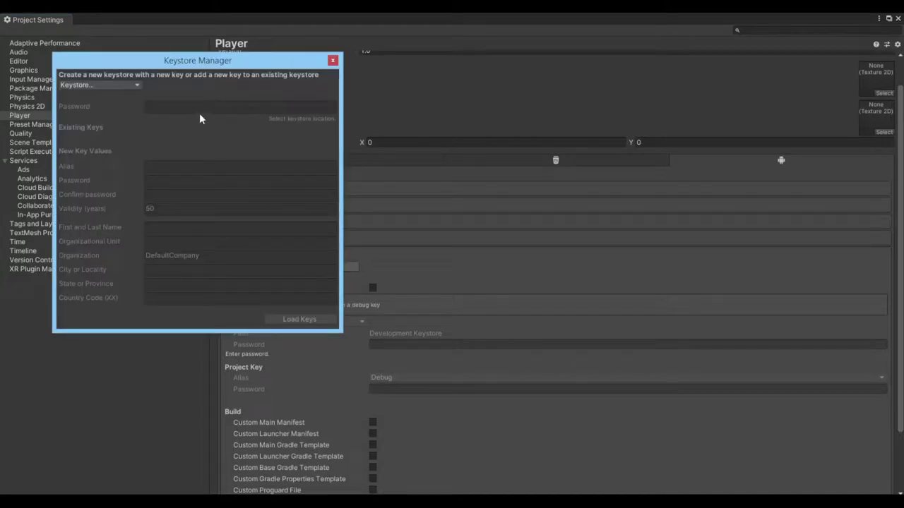
click(118, 84)
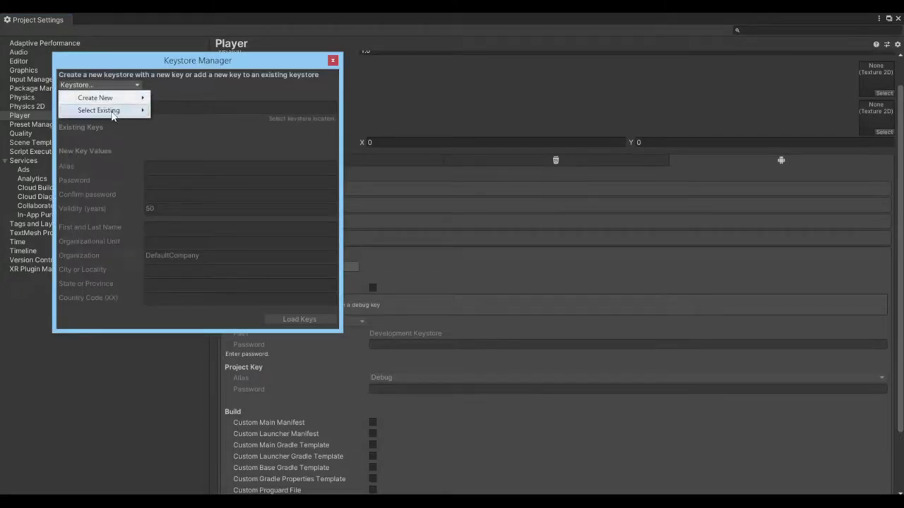
click(333, 60)
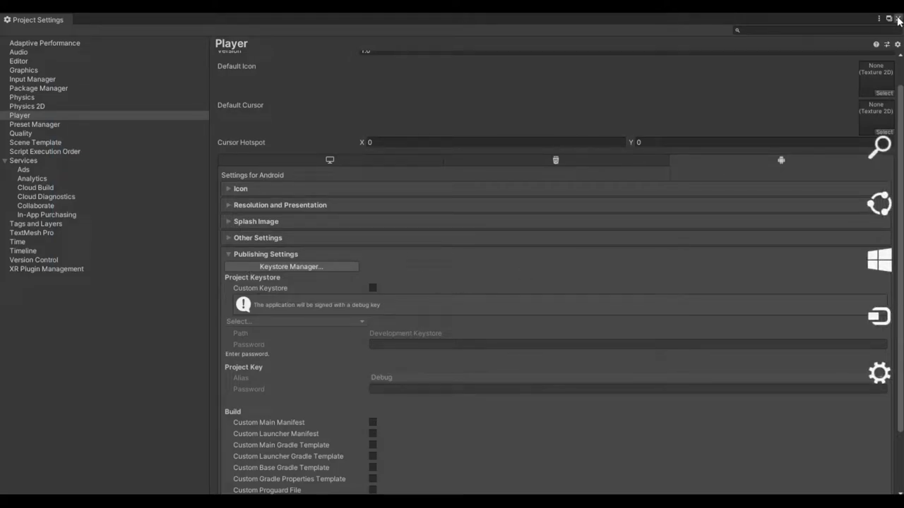
click(898, 20)
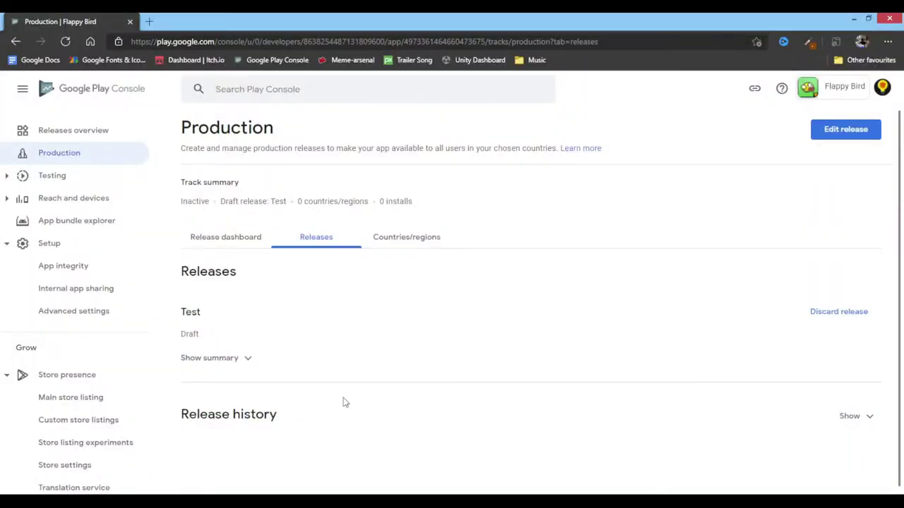
Step: Open Play Games services Configuration under Setup and management in the sidebar
scroll(81, 268, down, 2)
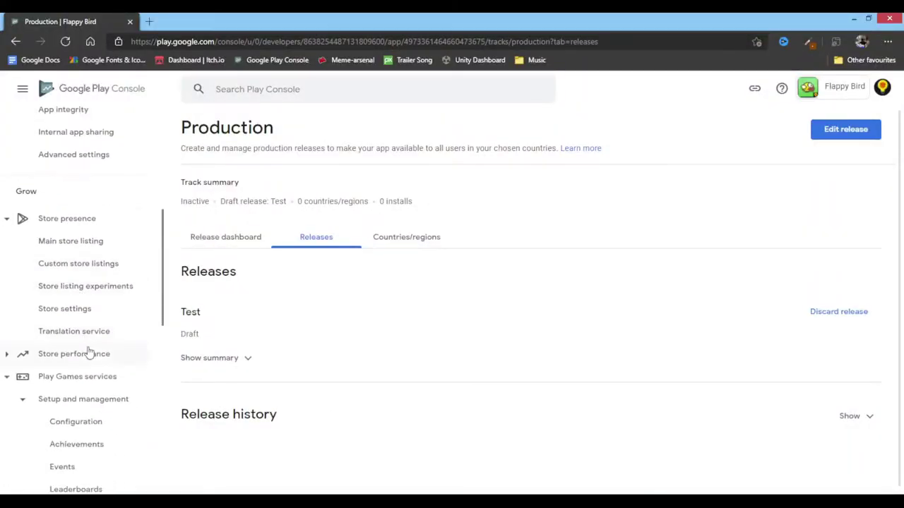
click(102, 406)
click(101, 405)
click(95, 427)
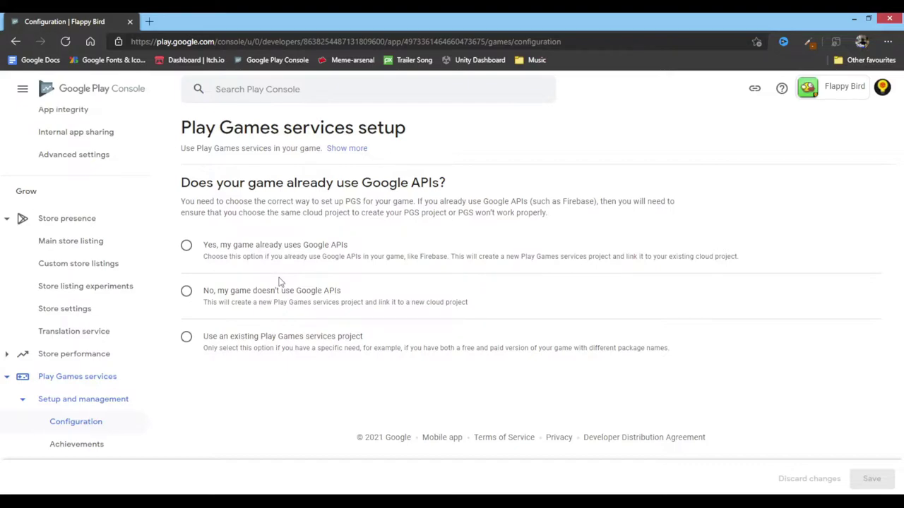
Step: Create the Play Games services project, stating the game doesn't use Google APIs
click(245, 295)
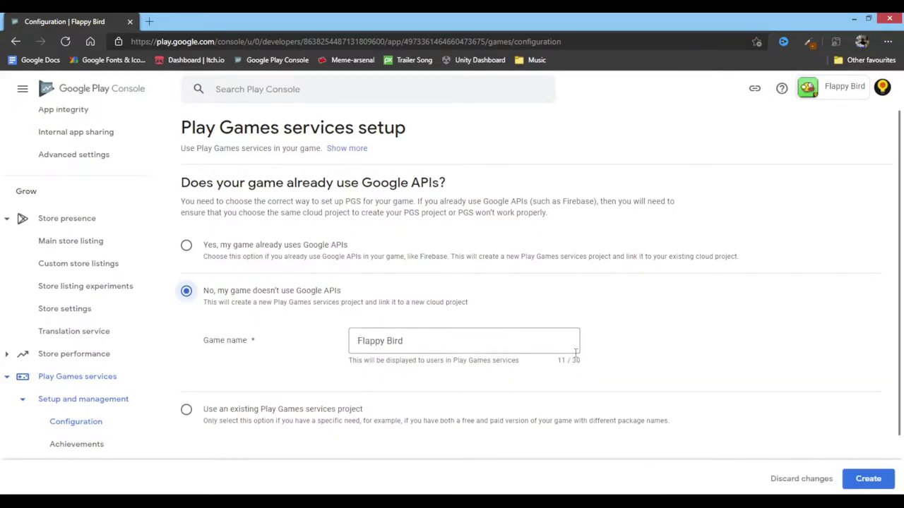
click(884, 474)
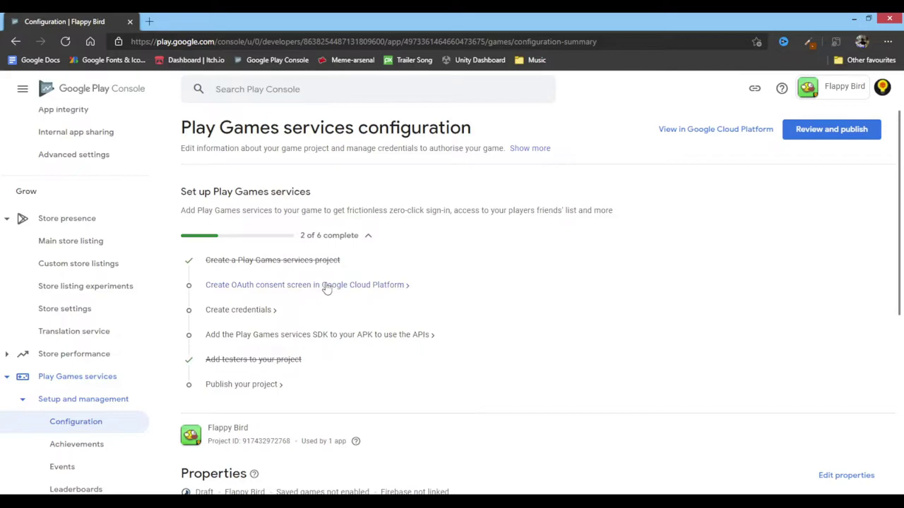
scroll(327, 288, down, 1)
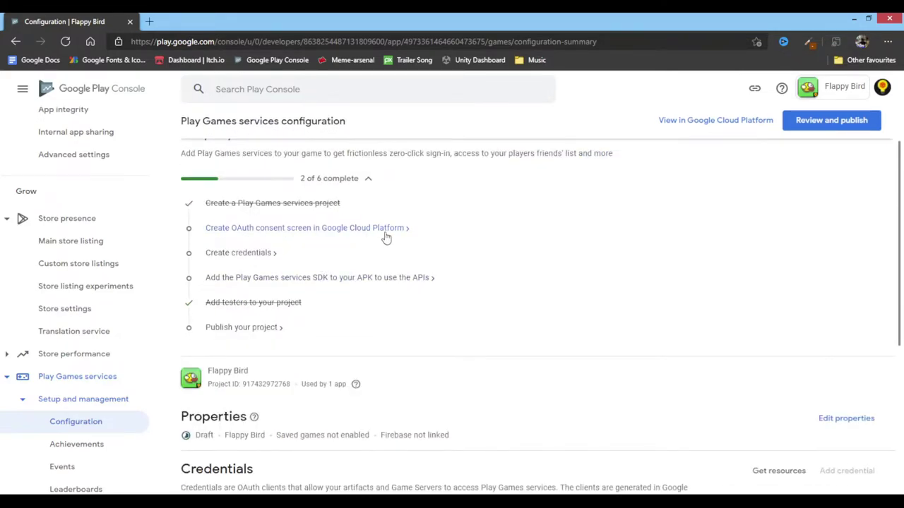
Step: Open the OAuth consent screen configuration instructions under Credentials
scroll(397, 268, down, 1)
scroll(466, 331, down, 1)
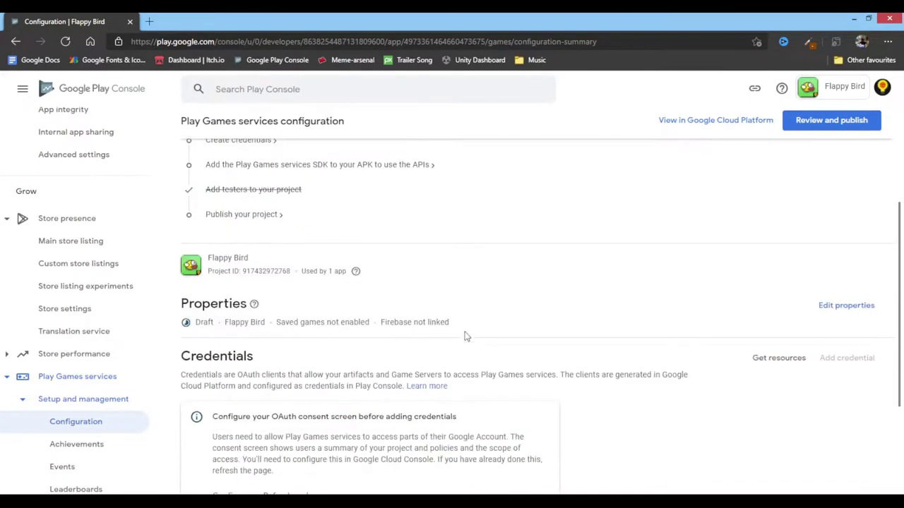
scroll(415, 370, down, 1)
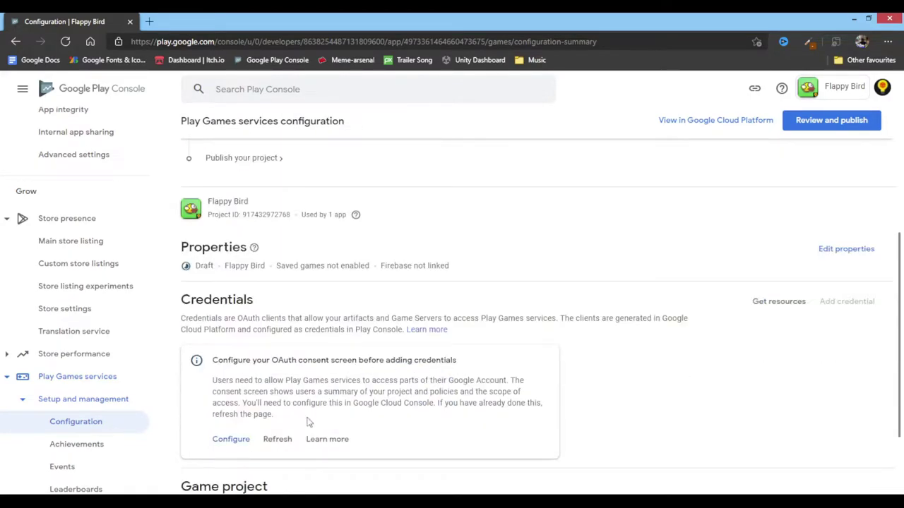
click(231, 439)
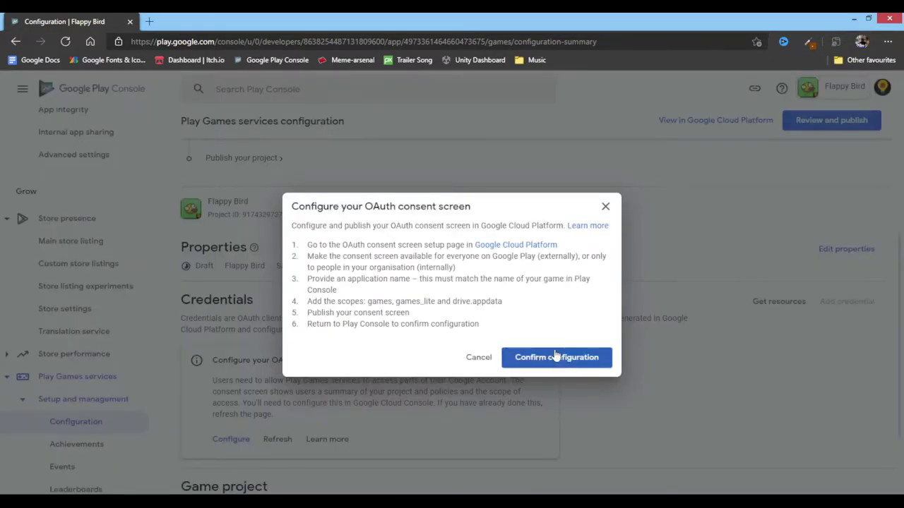
scroll(537, 303, down, 1)
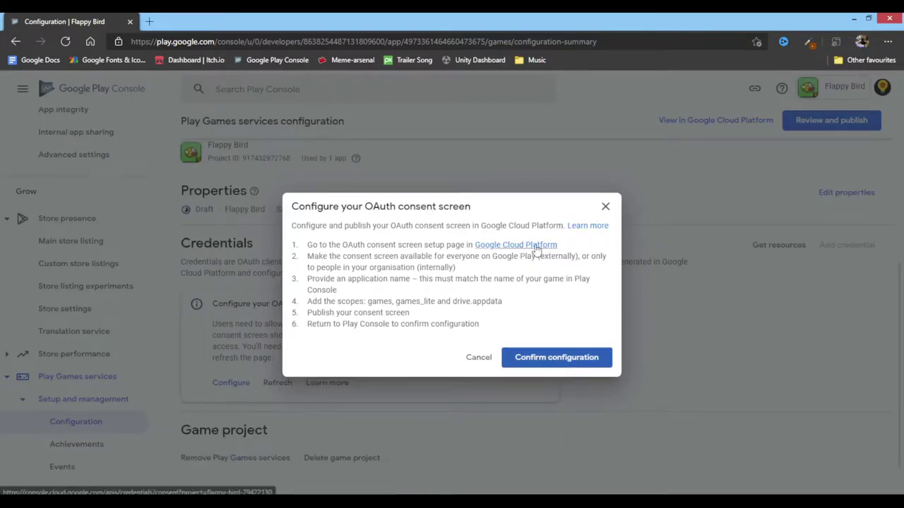
Step: In Google Cloud Platform, create an OAuth consent screen with the External user type
click(536, 246)
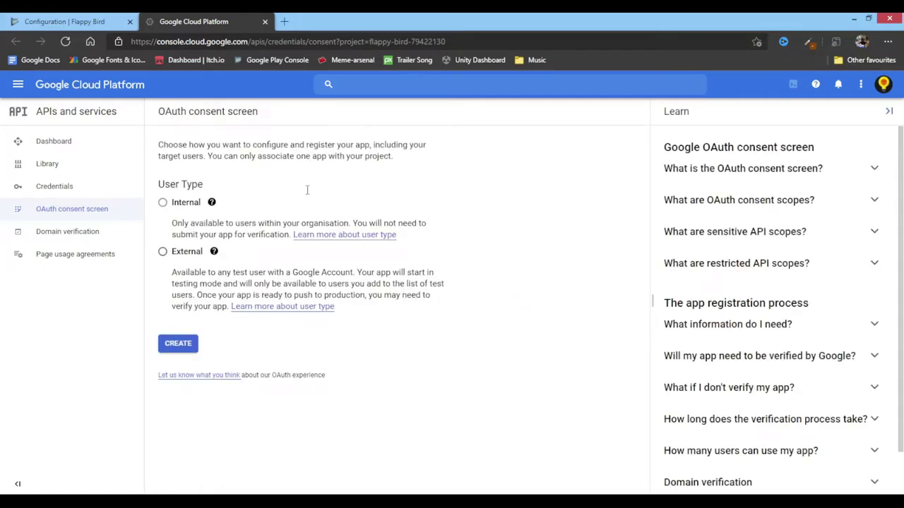
click(163, 252)
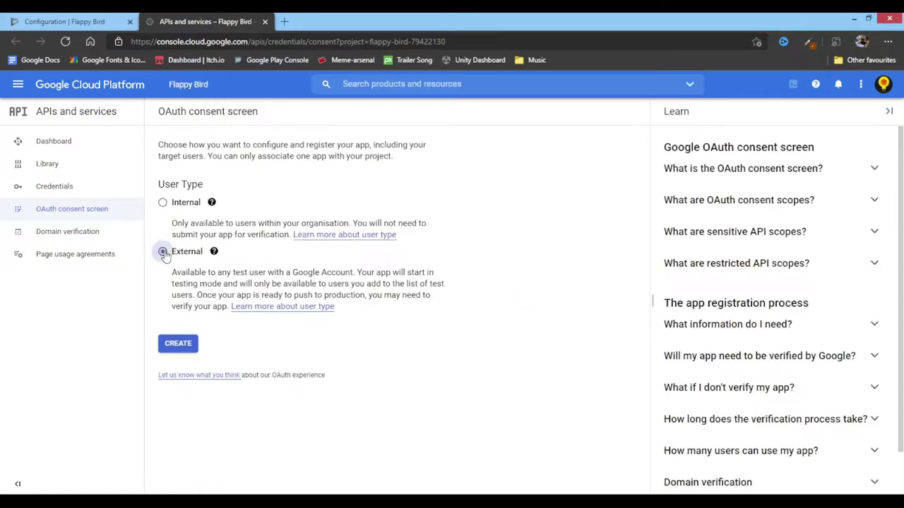
click(184, 344)
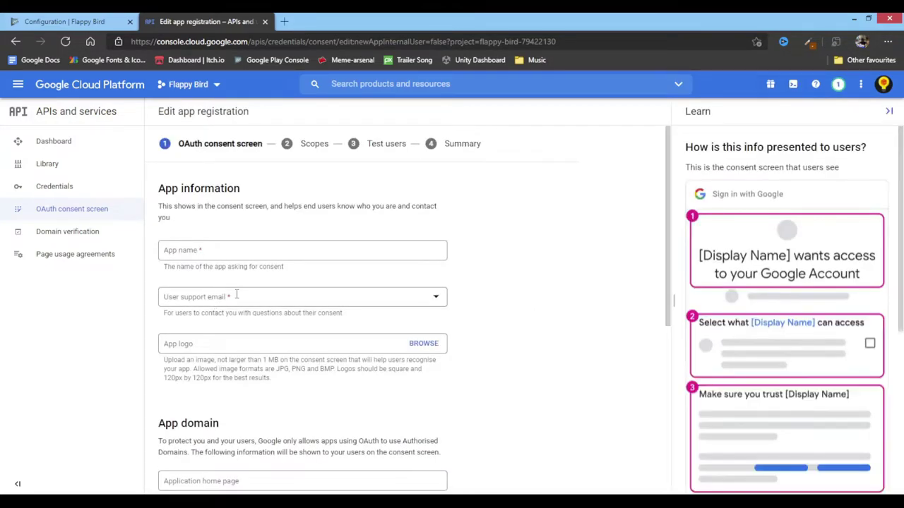
Step: Fill in the consent screen's app name, user support email and GameLogo.png logo
click(251, 249)
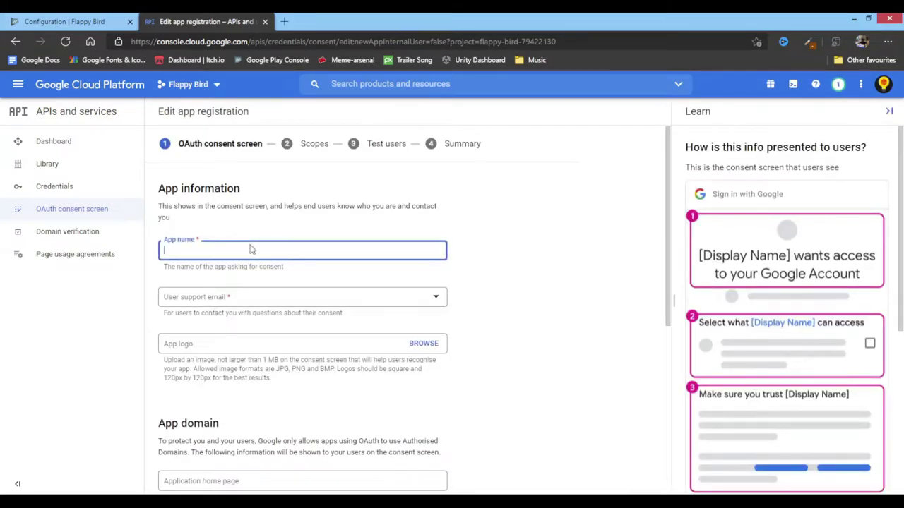
text(Randi)
text(d)
click(221, 302)
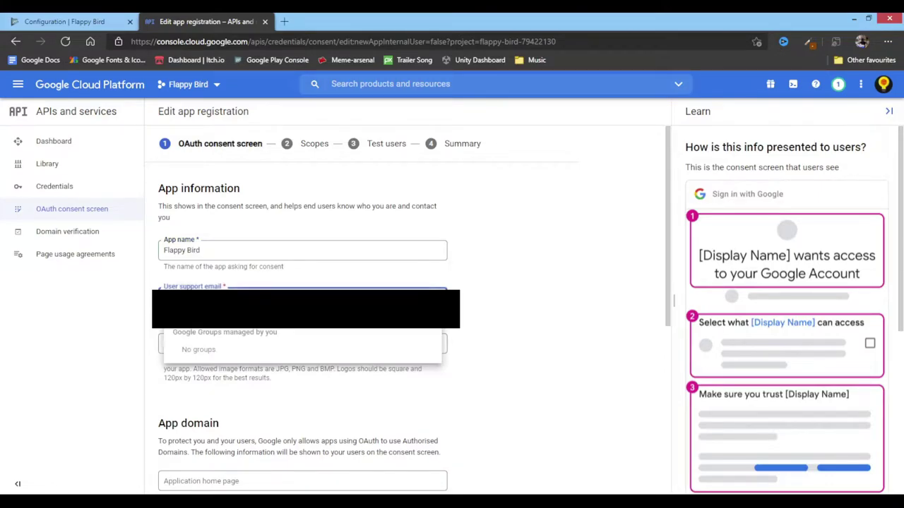
key(Return)
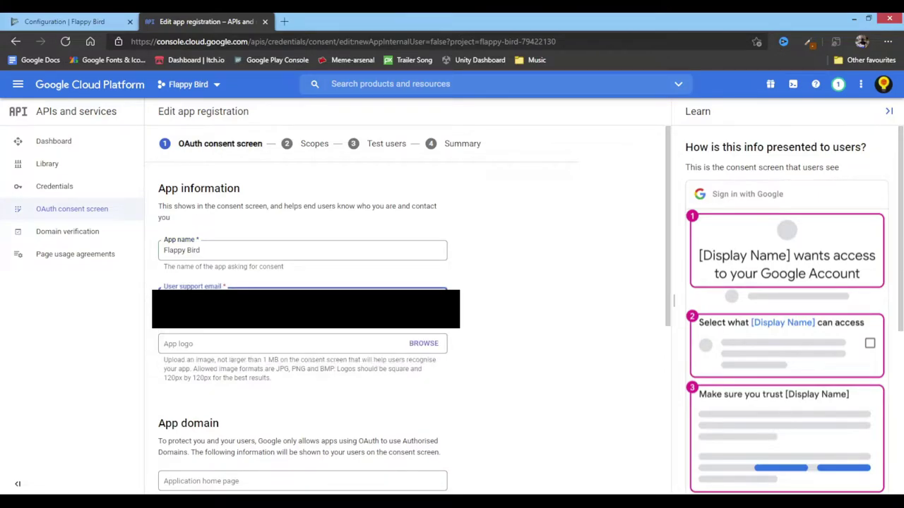
click(422, 343)
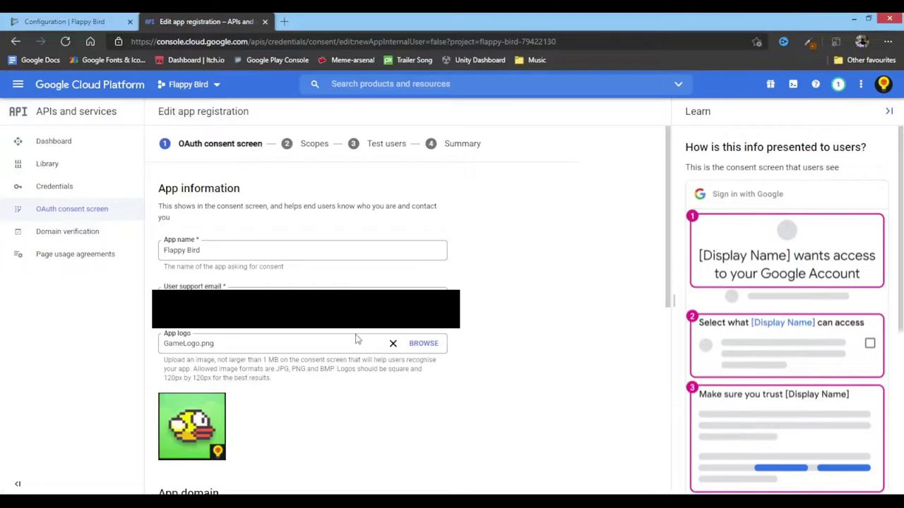
scroll(356, 340, down, 5)
key(Tab)
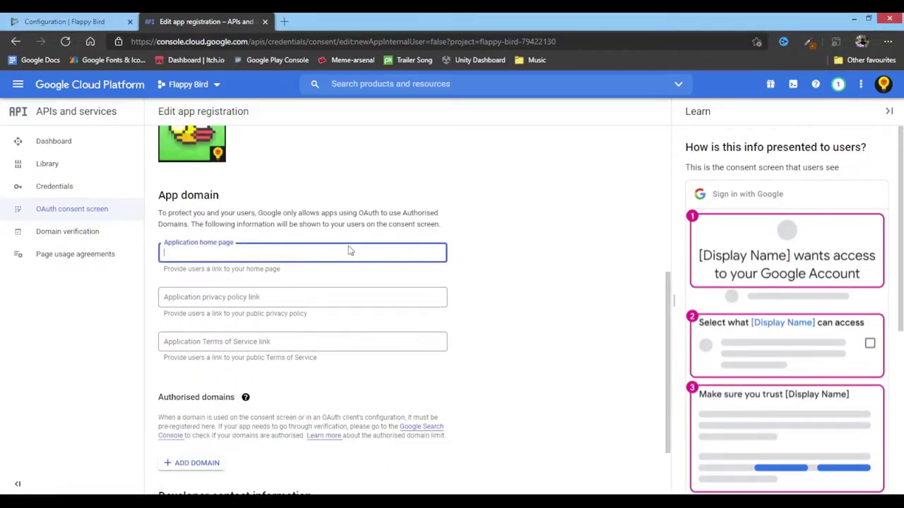
scroll(233, 375, down, 2)
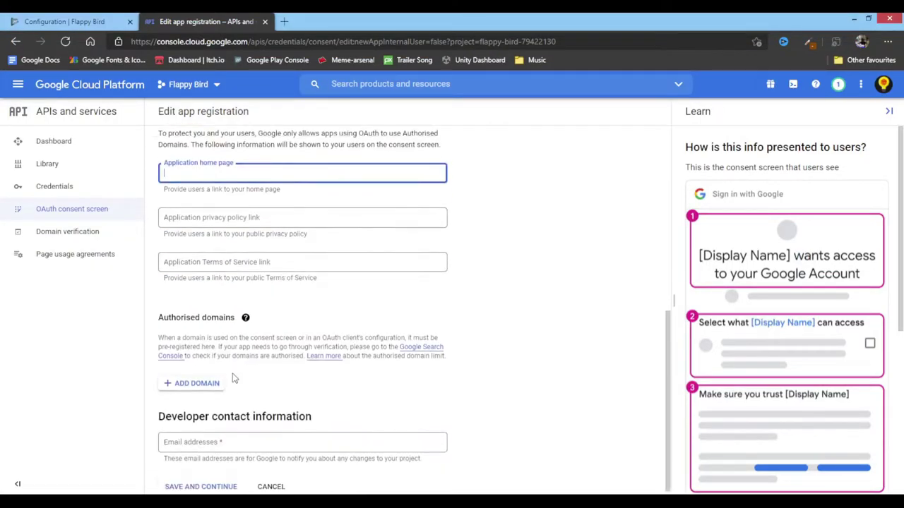
Step: Save the app information, review the Scopes step, and go to the Credentials page
click(225, 480)
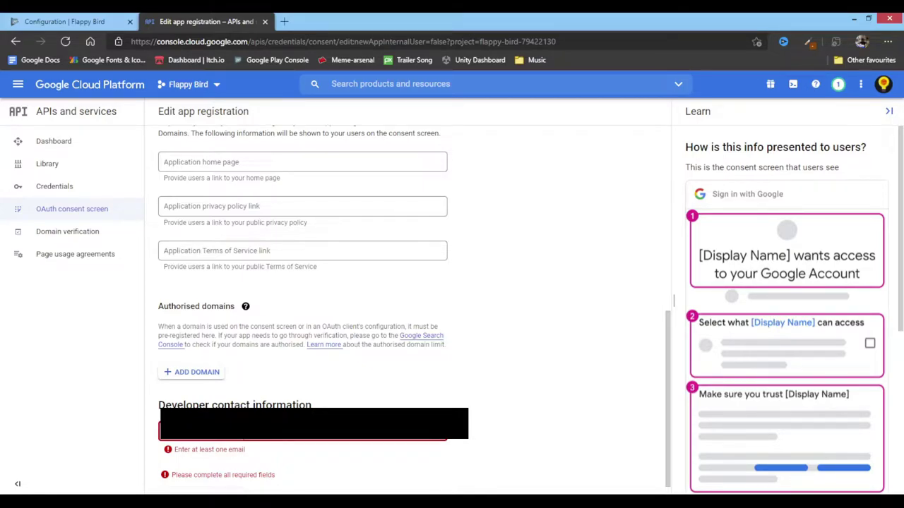
scroll(202, 466, down, 1)
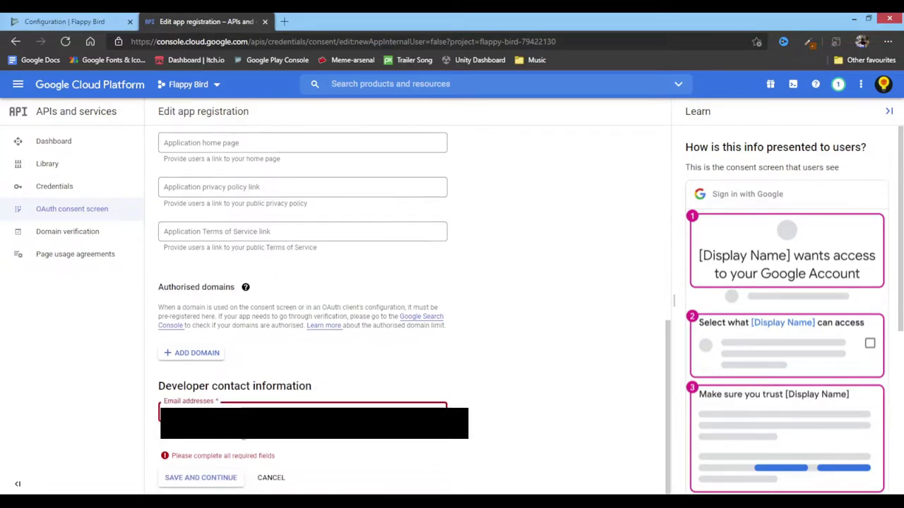
click(202, 476)
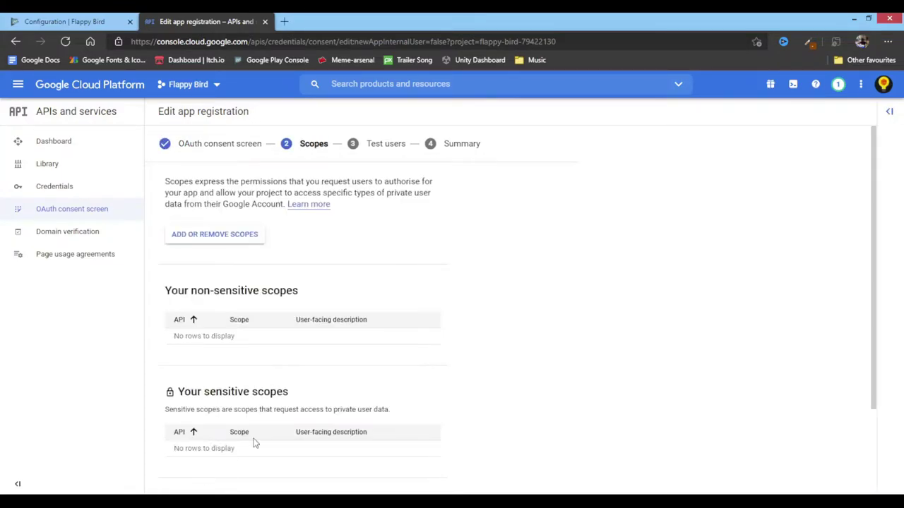
scroll(293, 349, down, 2)
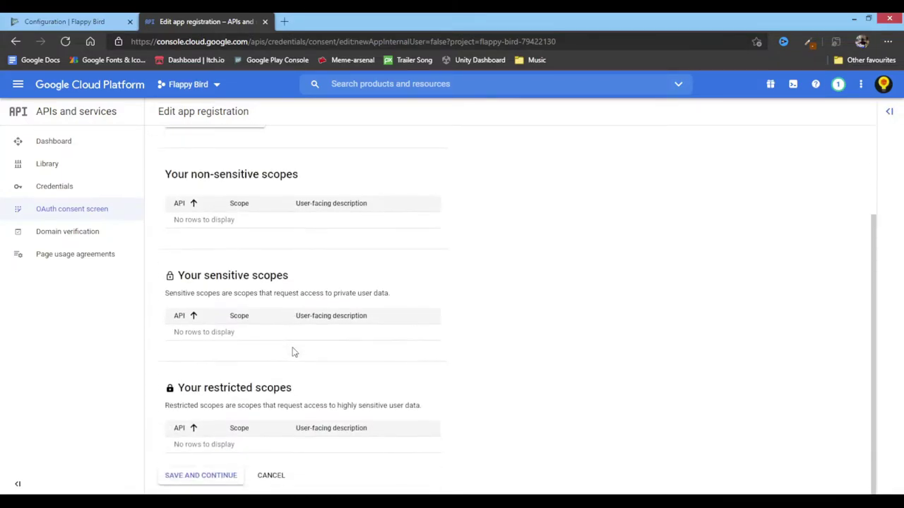
scroll(294, 351, up, 2)
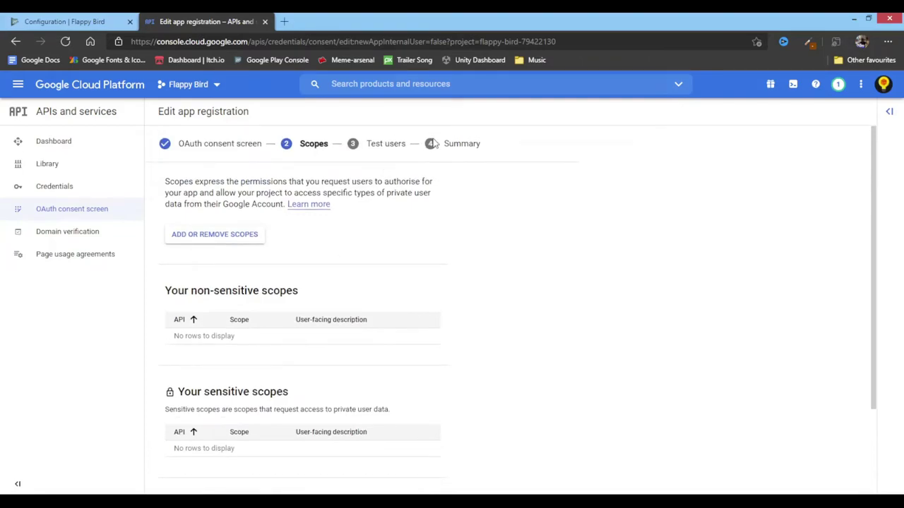
click(73, 187)
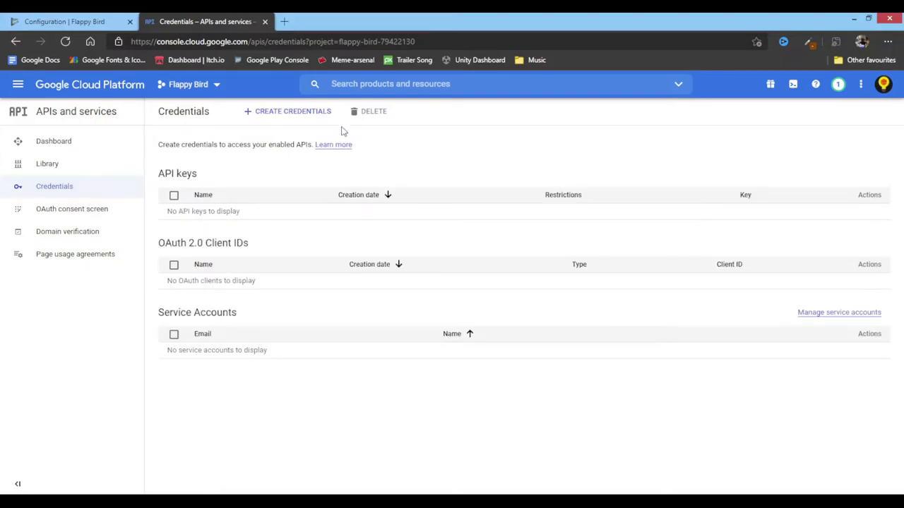
Step: Start an Android OAuth client ID named Flappy with package name com.RandomIdeationStudios
click(312, 115)
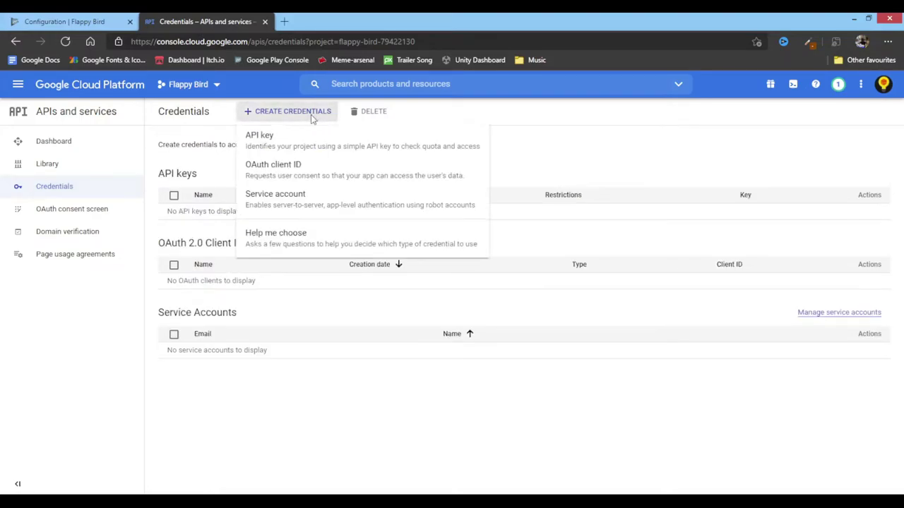
click(312, 164)
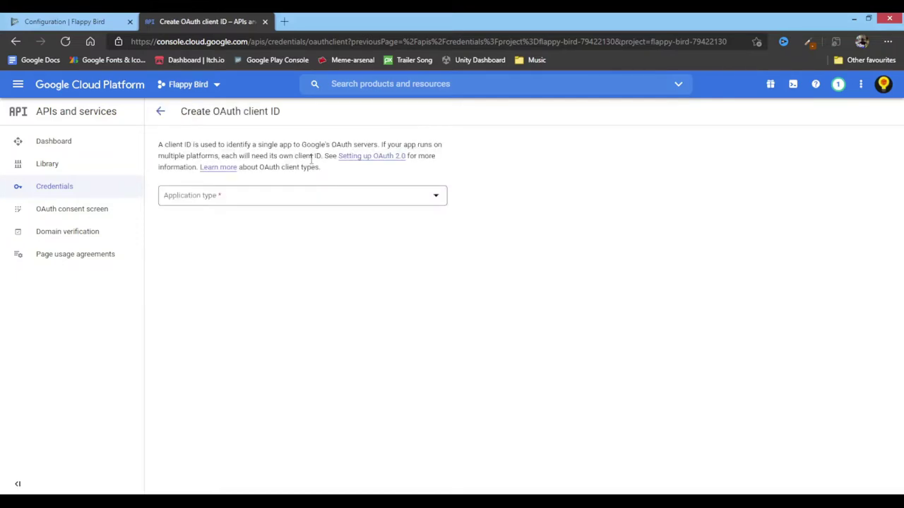
click(251, 204)
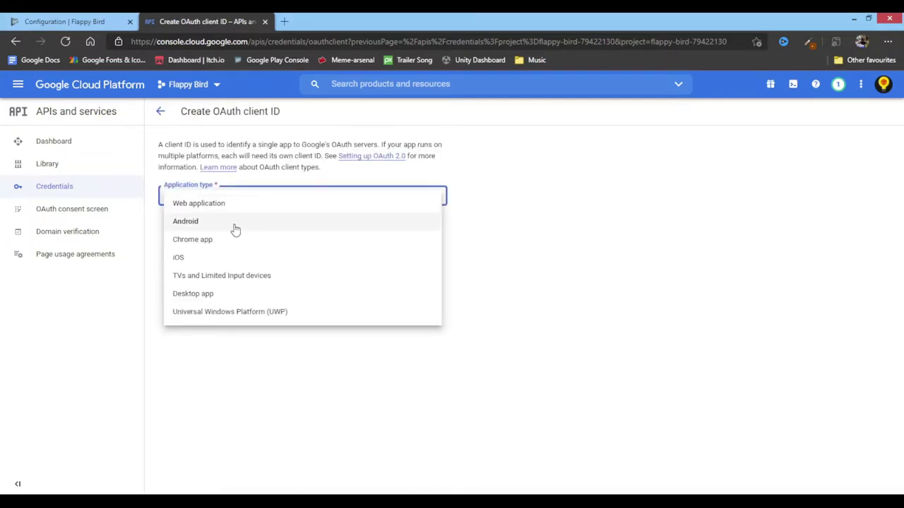
click(226, 230)
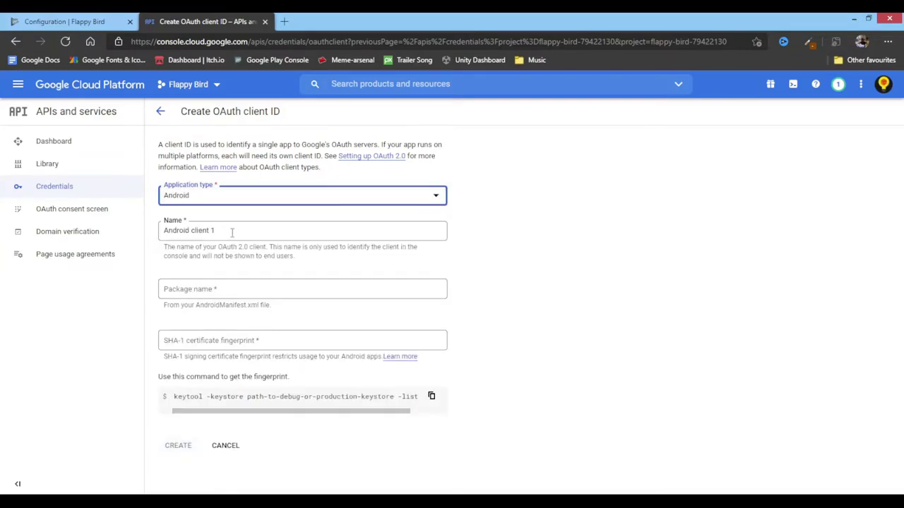
triple_click(231, 233)
key(BackSpace)
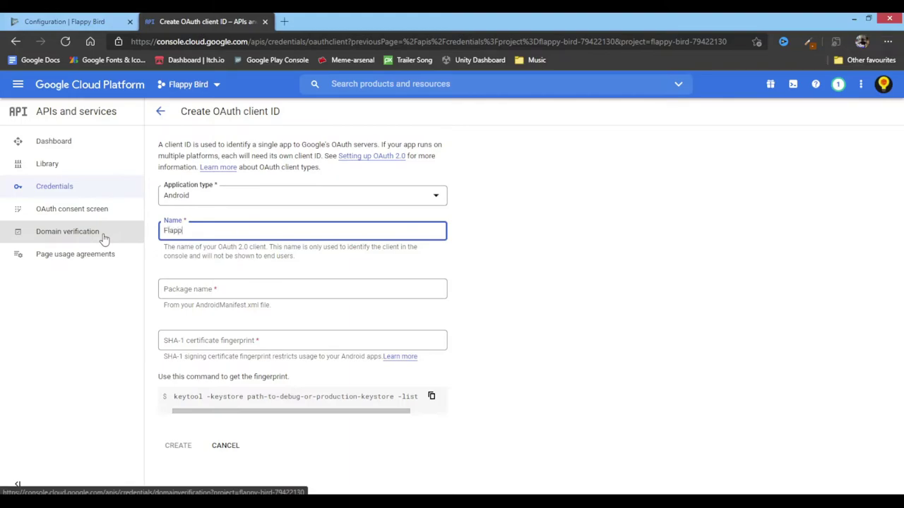
click(197, 288)
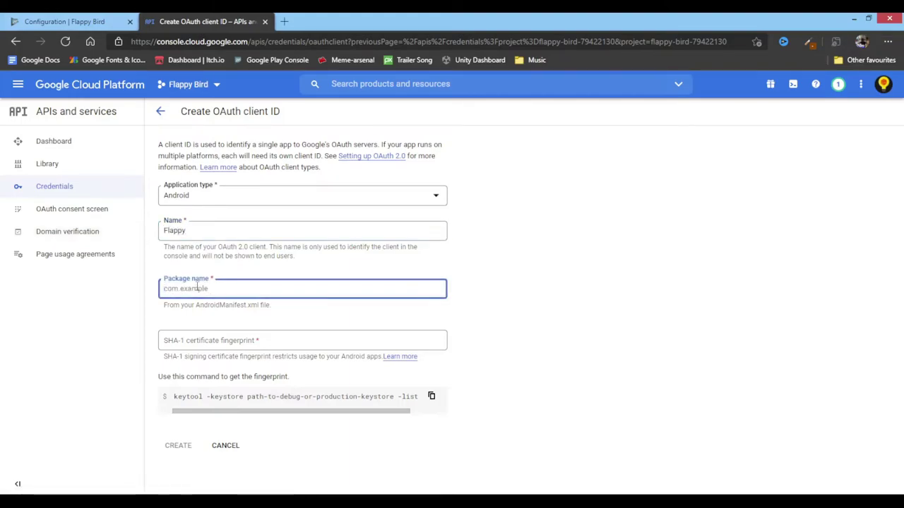
text(comm)
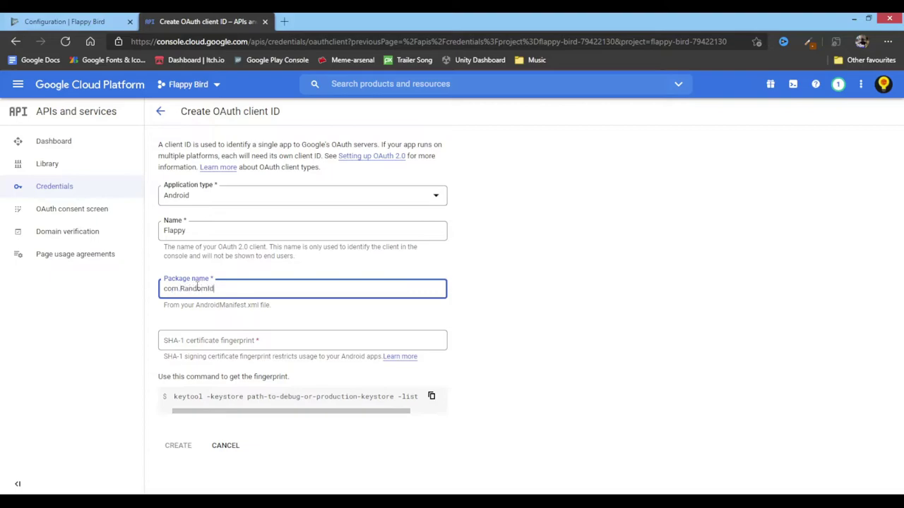
text(RandomIdeationSt)
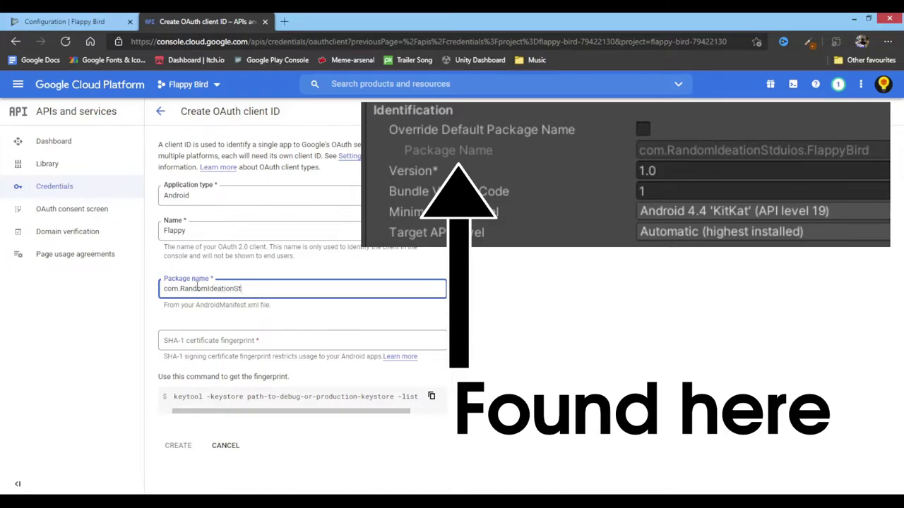
text(udios)
key(ctrl+a)
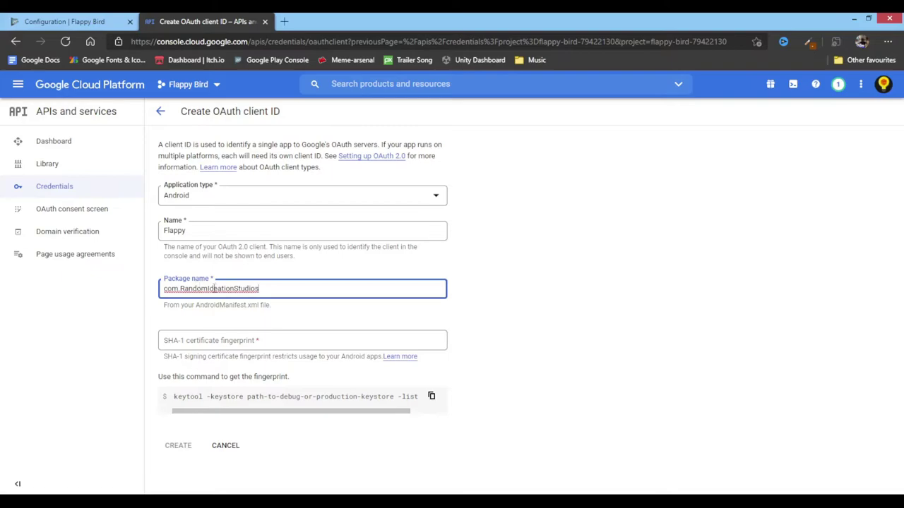
Step: Paste the SHA-1 fingerprint copied from Play Console App integrity and create the client
click(198, 346)
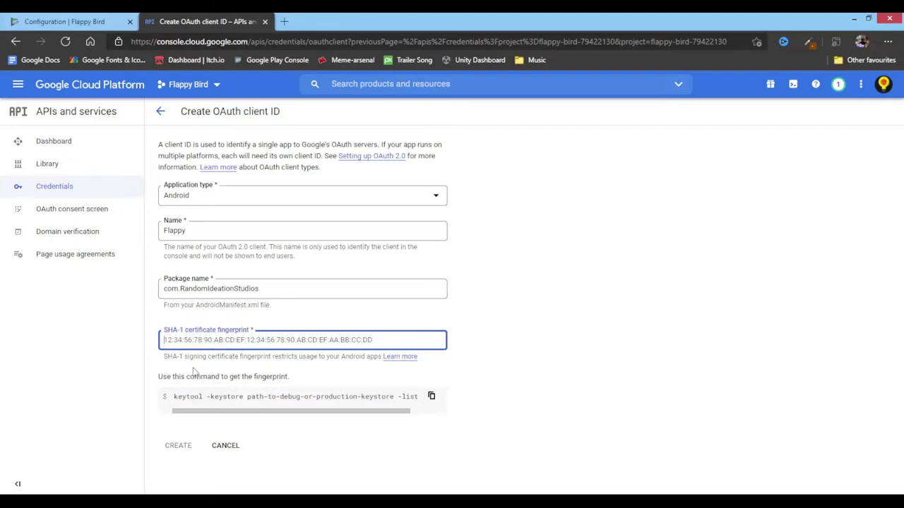
click(48, 14)
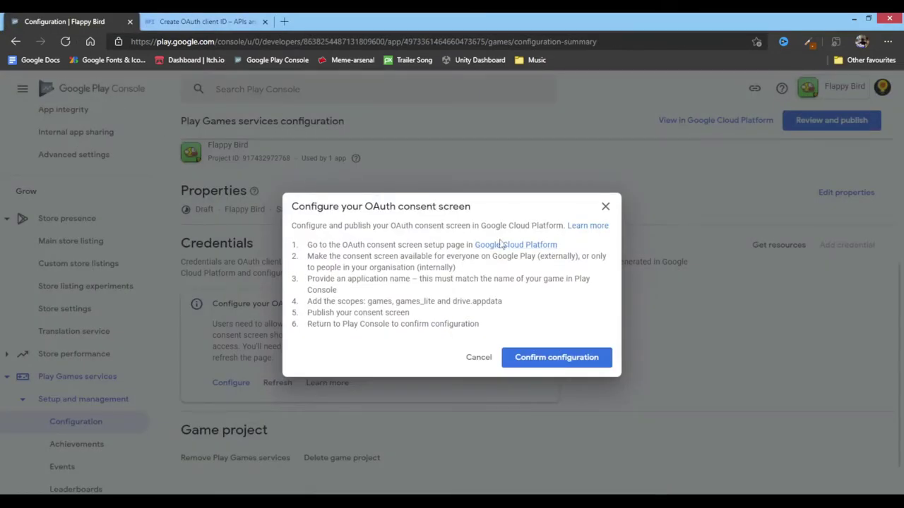
click(606, 206)
scroll(42, 311, up, 5)
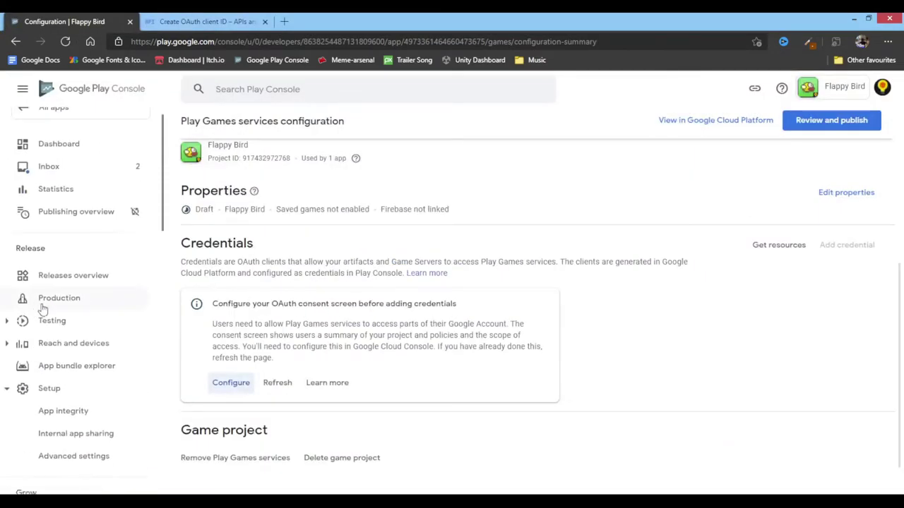
click(65, 421)
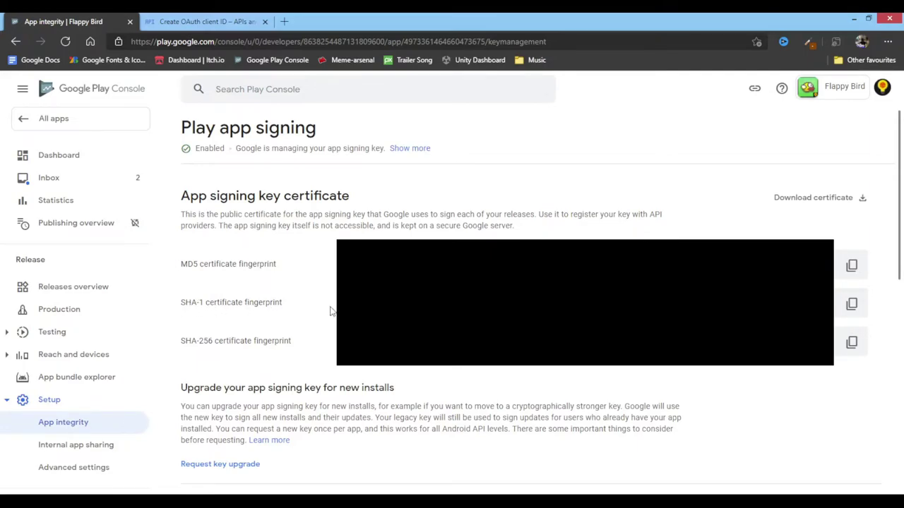
click(851, 304)
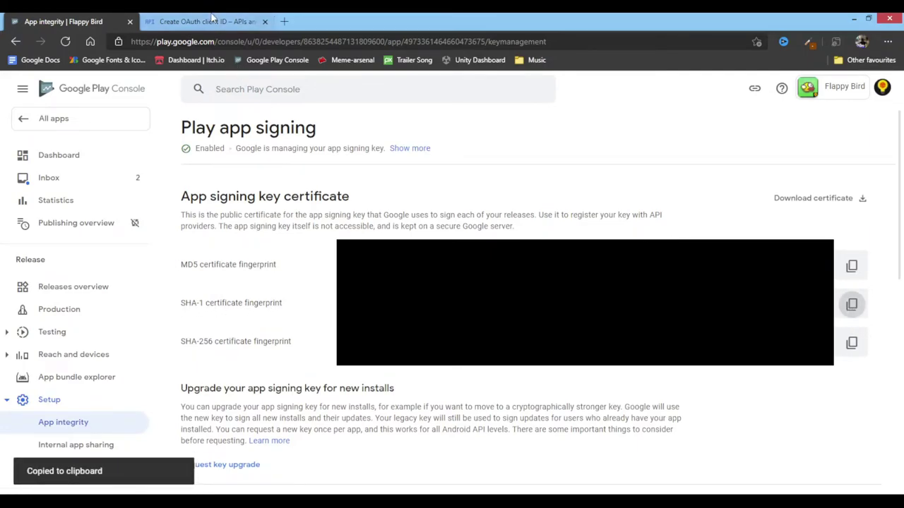
click(212, 21)
key(ctrl+v)
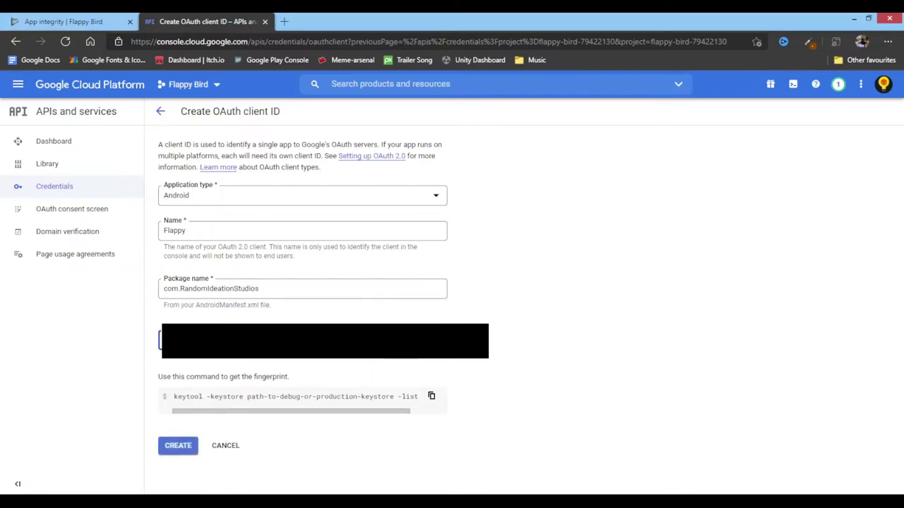
click(180, 449)
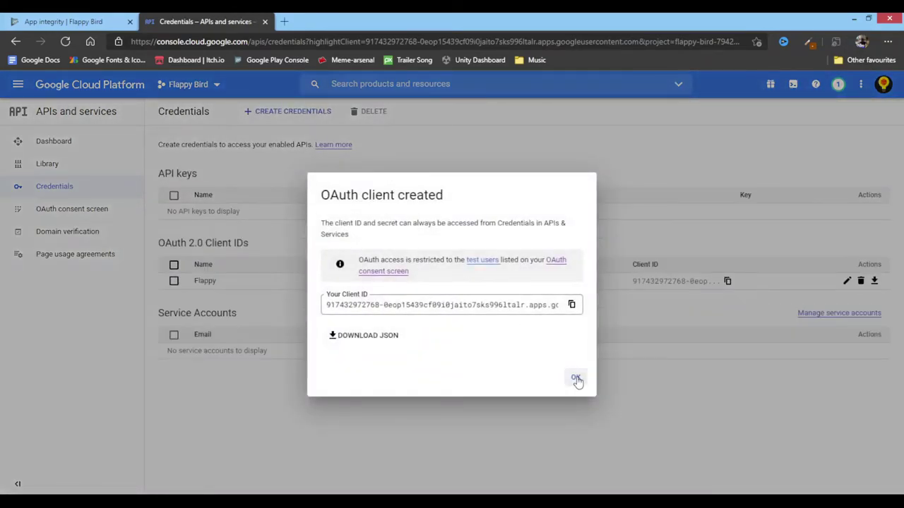
Step: Create a Web application OAuth client named Bird, then close the Cloud credentials tab
click(576, 380)
click(311, 113)
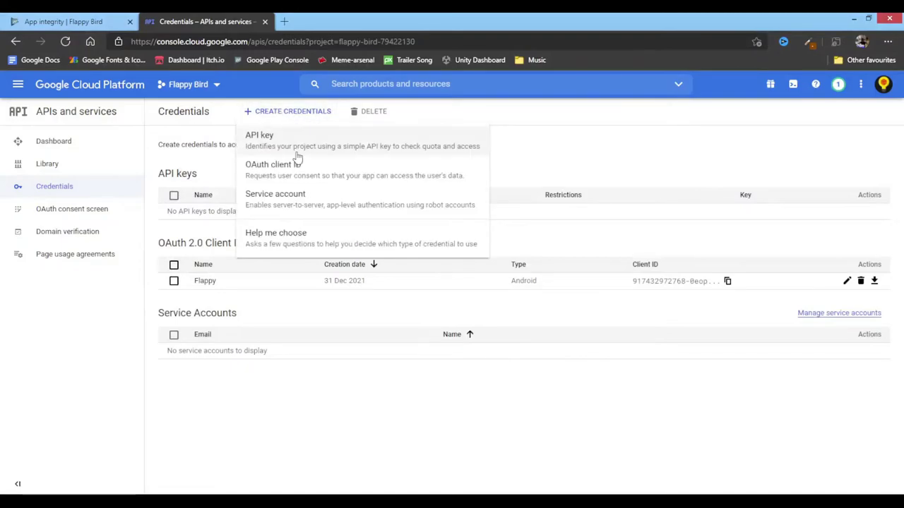
click(302, 174)
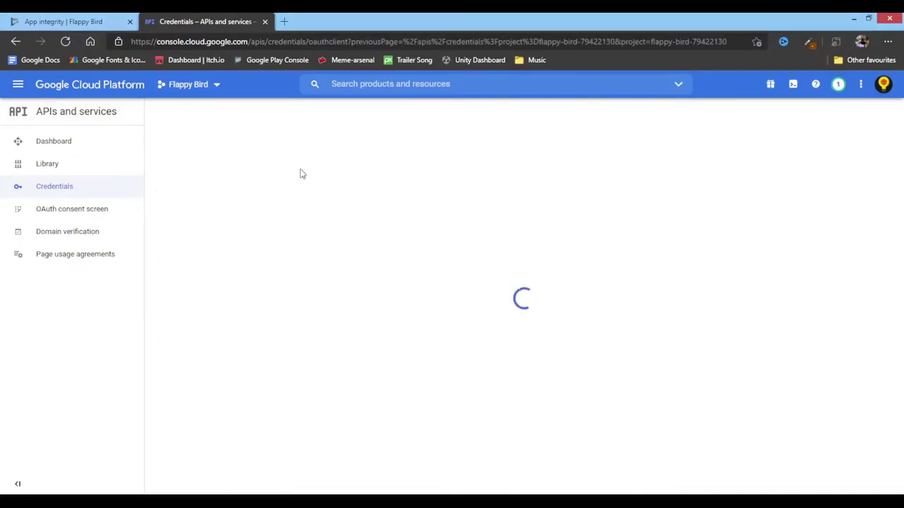
click(265, 195)
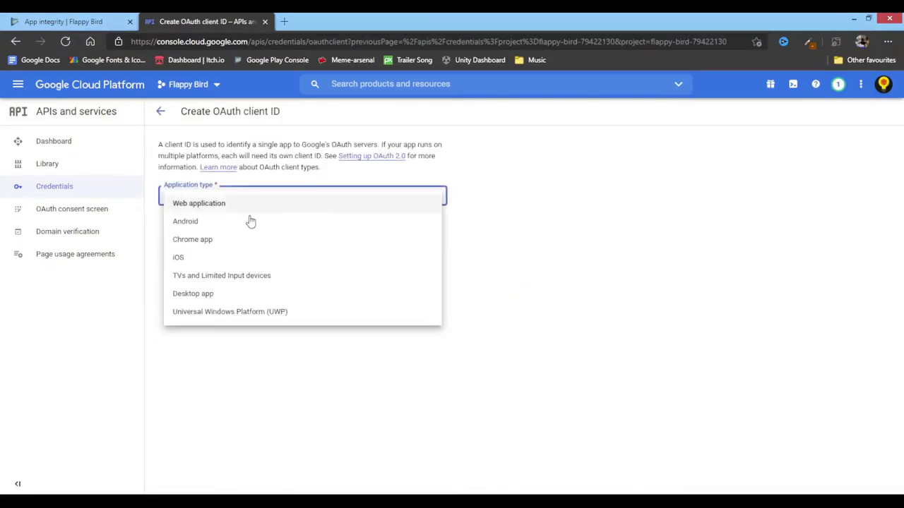
click(228, 204)
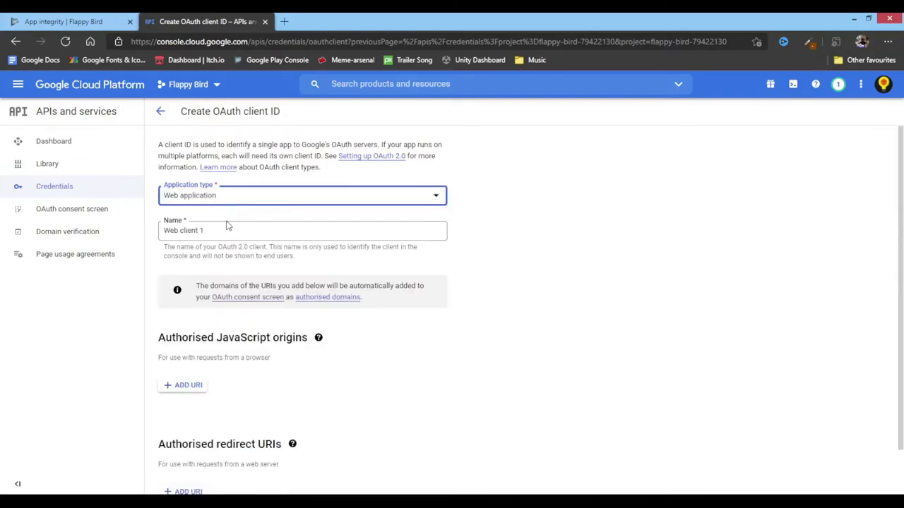
key(Tab)
key(BackSpace)
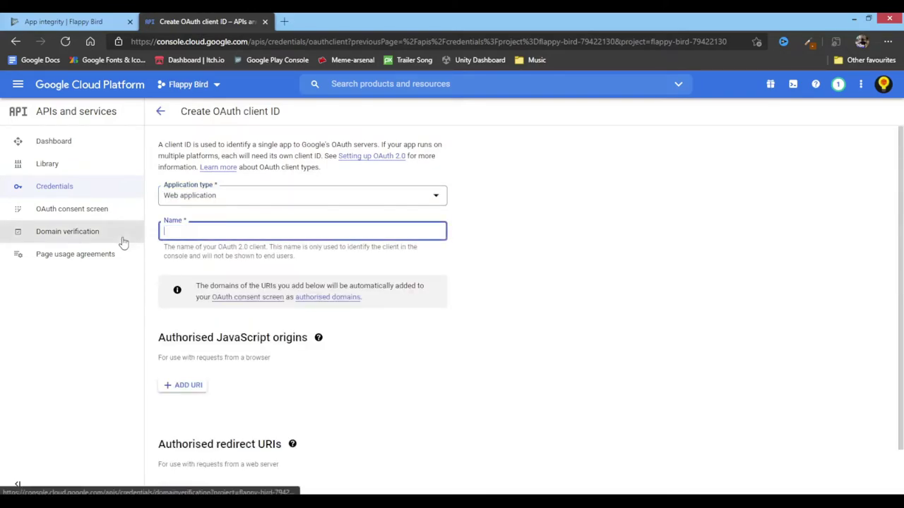
text(Bird)
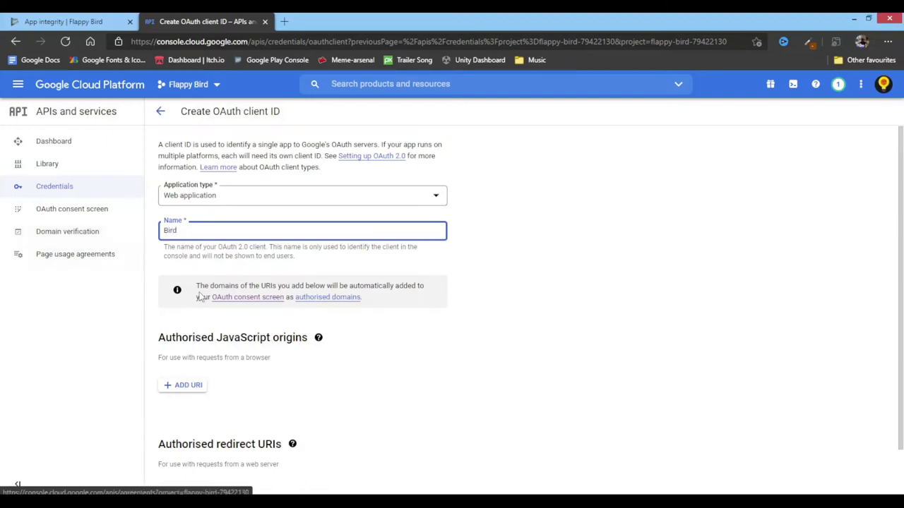
scroll(216, 300, down, 2)
click(185, 473)
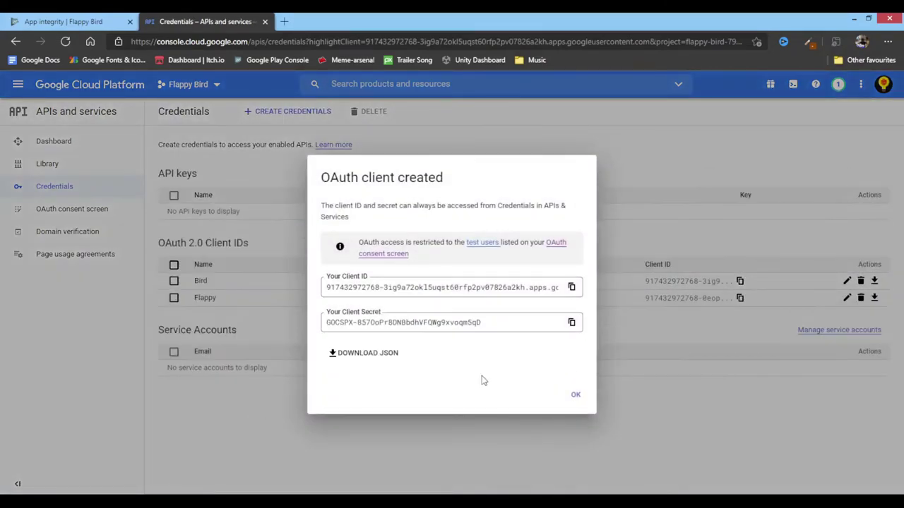
click(576, 396)
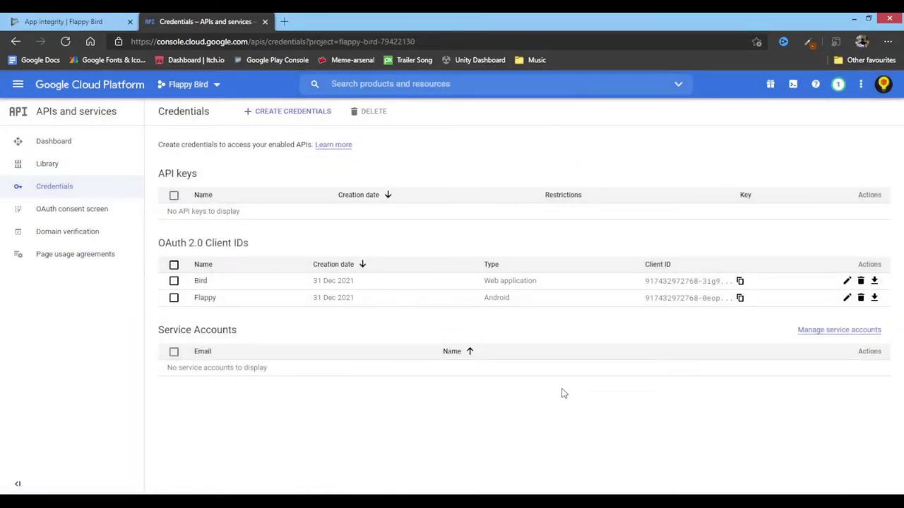
click(265, 21)
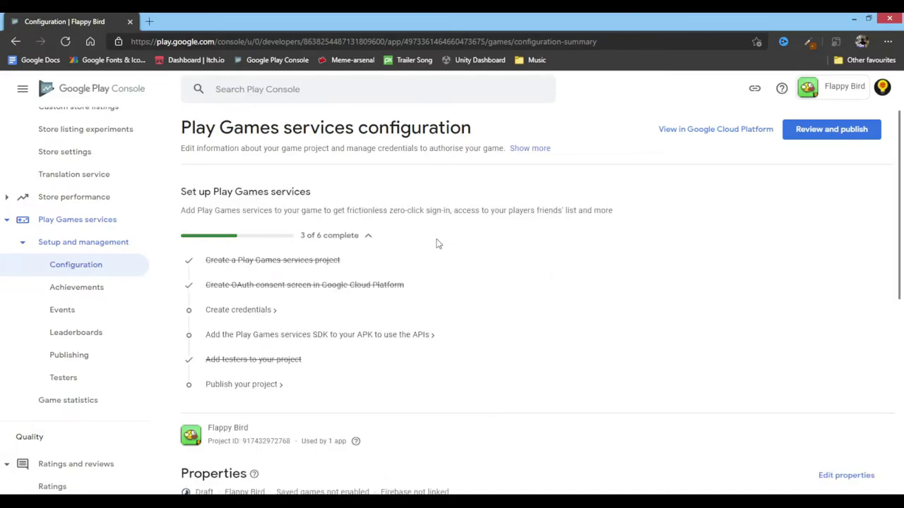
Step: Add and save a Flappy Bird Android credential authorised by the Flappy OAuth client
scroll(420, 244, down, 5)
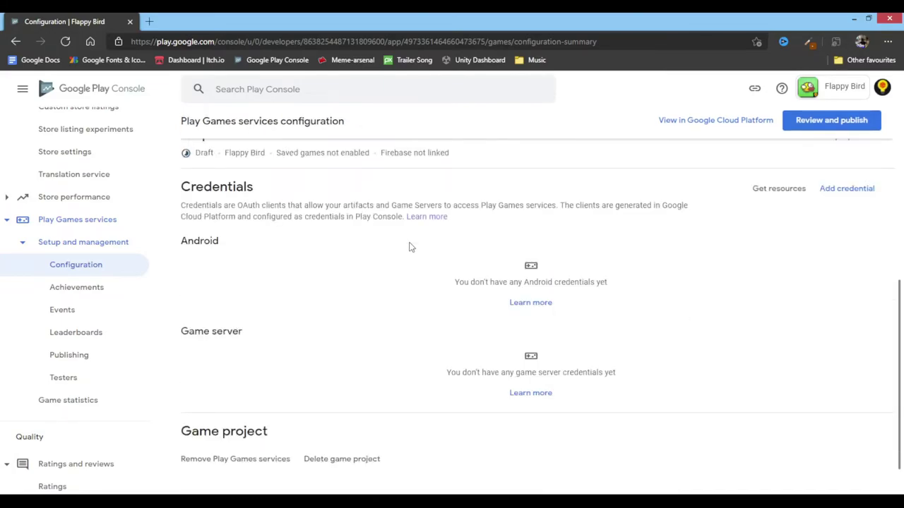
click(852, 195)
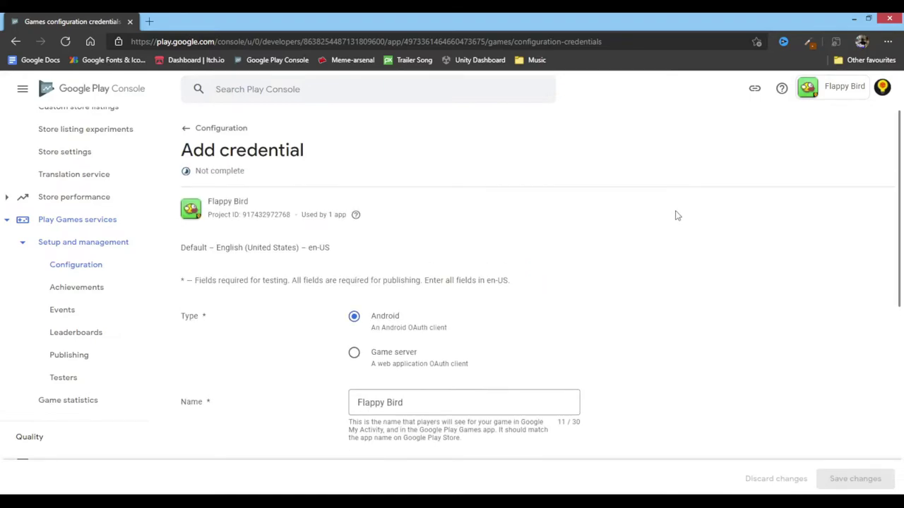
scroll(472, 291, down, 1)
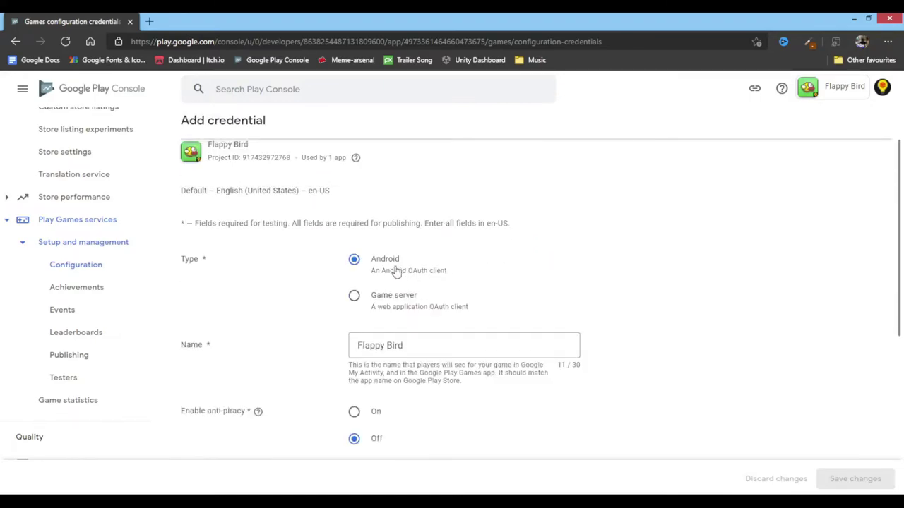
scroll(475, 335, down, 1)
scroll(475, 335, down, 2)
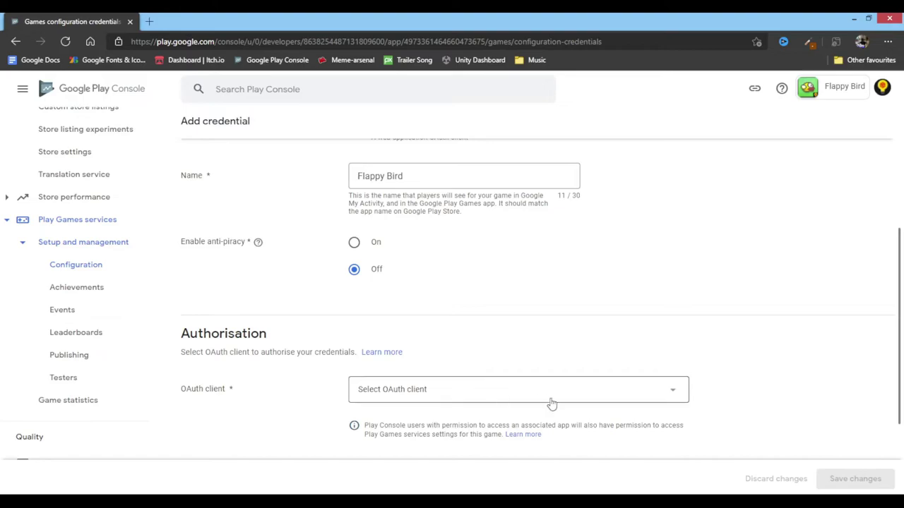
click(518, 400)
click(466, 399)
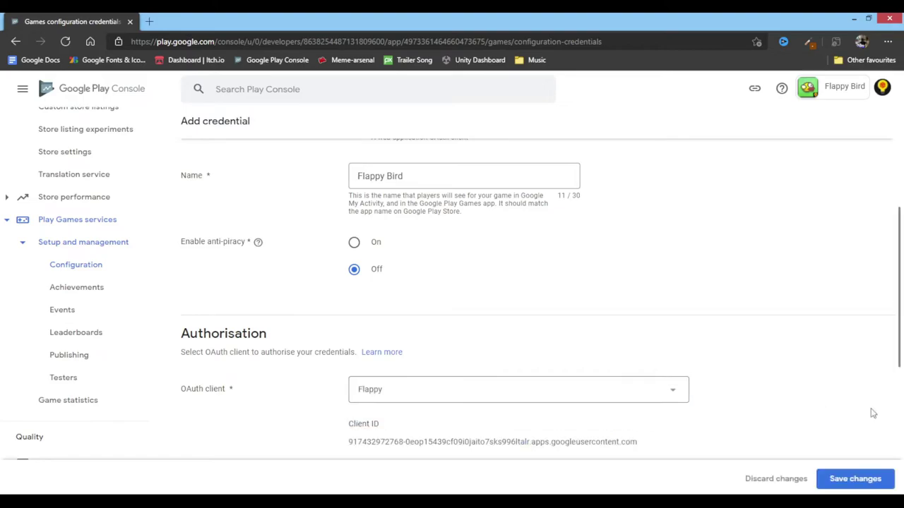
click(860, 478)
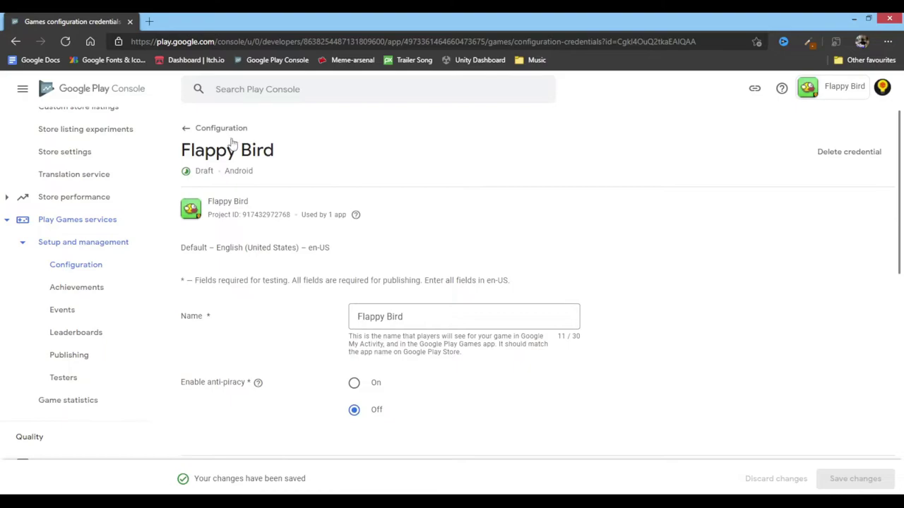
click(190, 129)
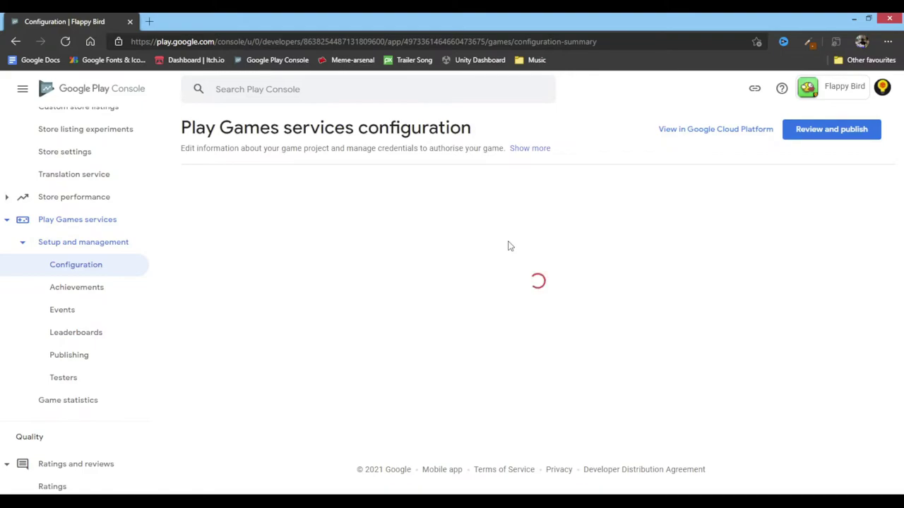
Step: Add a new credential and make it a Game server credential
scroll(510, 246, down, 6)
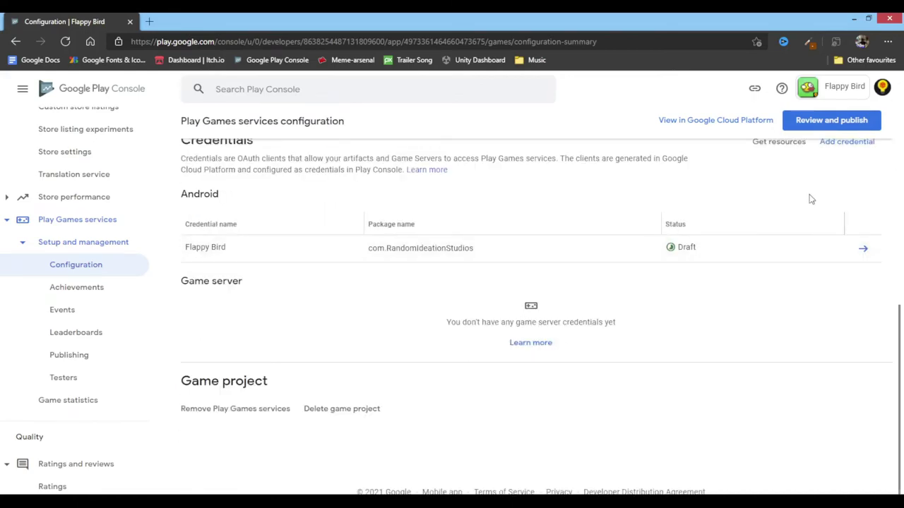
scroll(809, 196, up, 1)
click(854, 203)
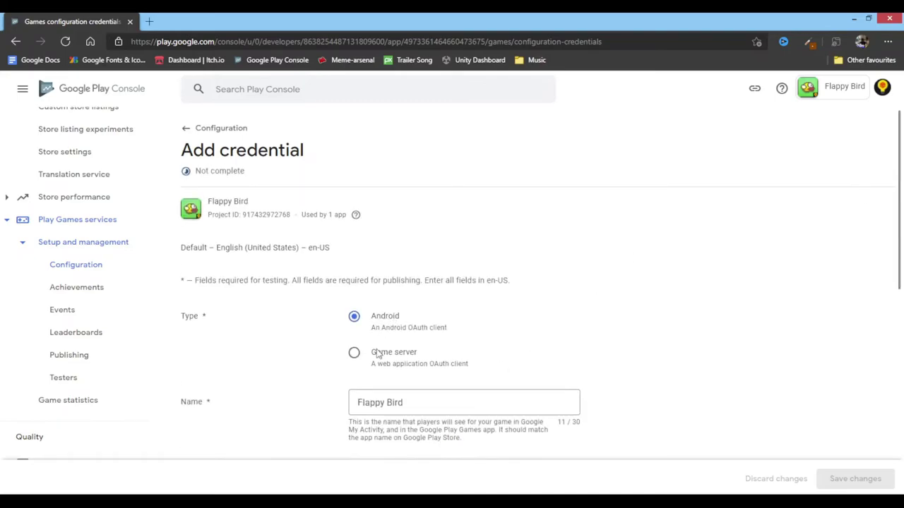
click(376, 352)
scroll(508, 332, down, 2)
scroll(515, 330, down, 3)
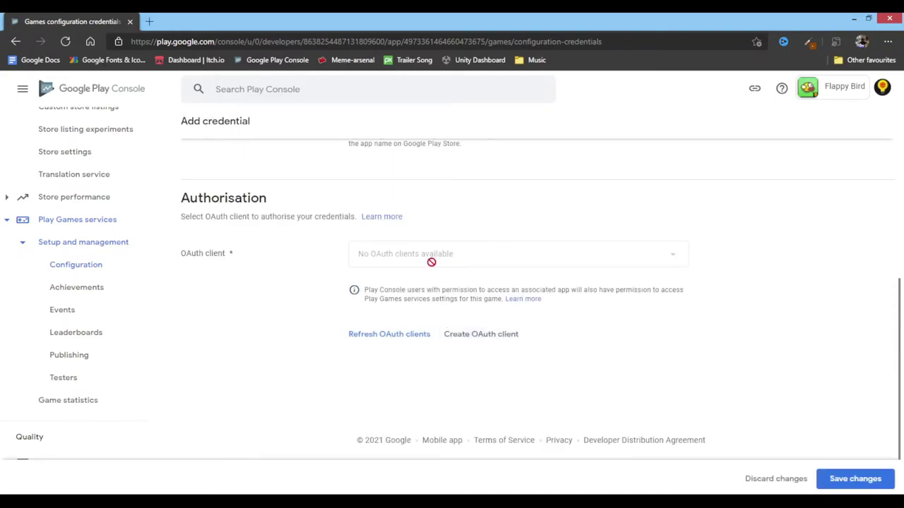
Step: Refresh the OAuth clients, link the Bird client, and save the credential as a draft
click(403, 333)
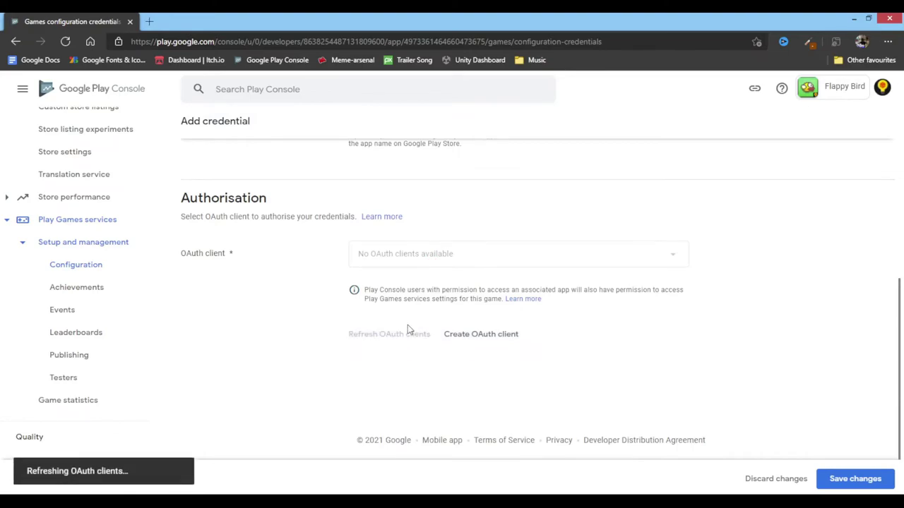
click(418, 258)
click(430, 275)
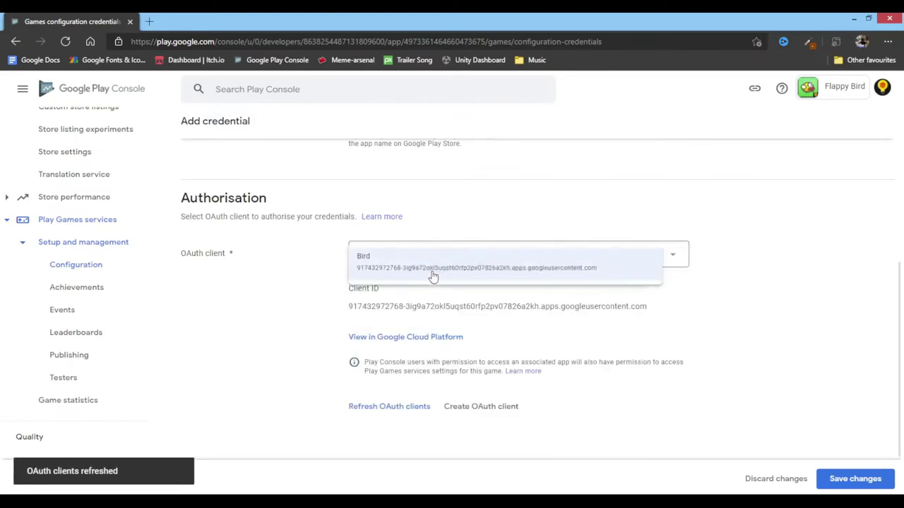
click(848, 479)
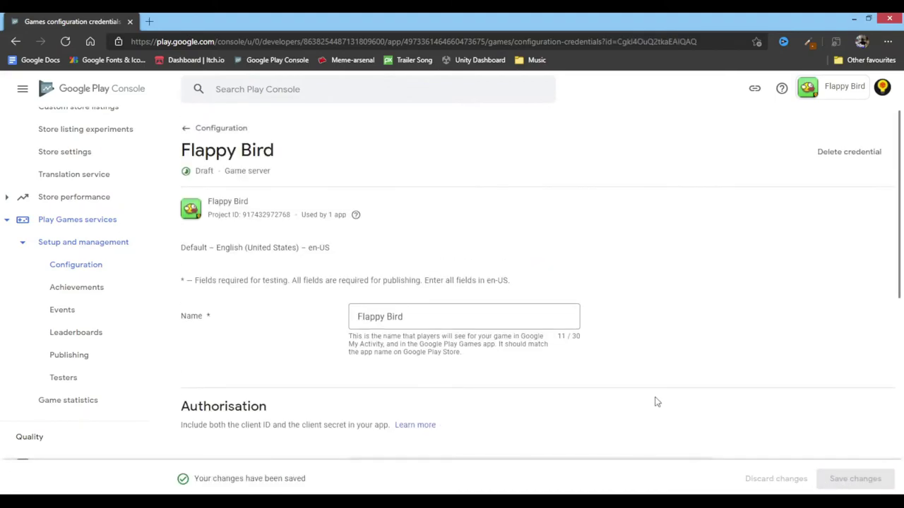
click(227, 127)
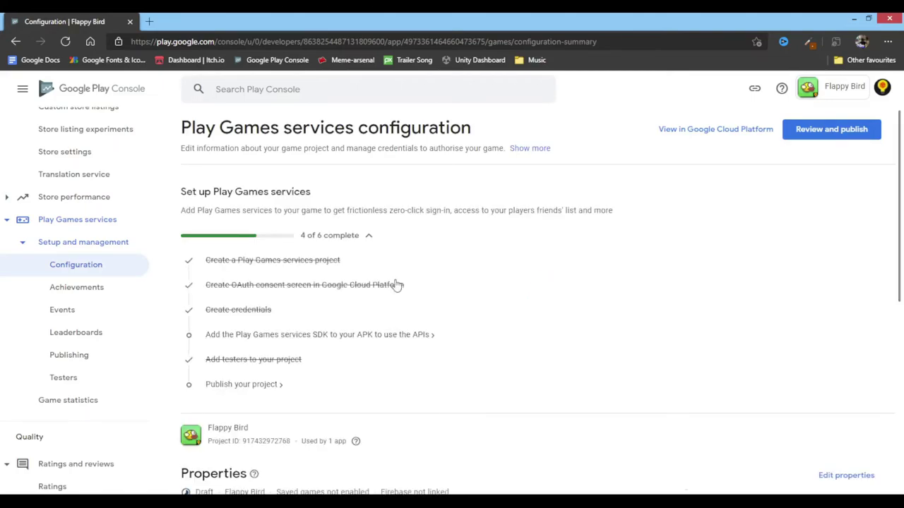
Step: Open Review and publish and expand the Description property needing a game project description
scroll(395, 284, down, 4)
scroll(395, 285, down, 2)
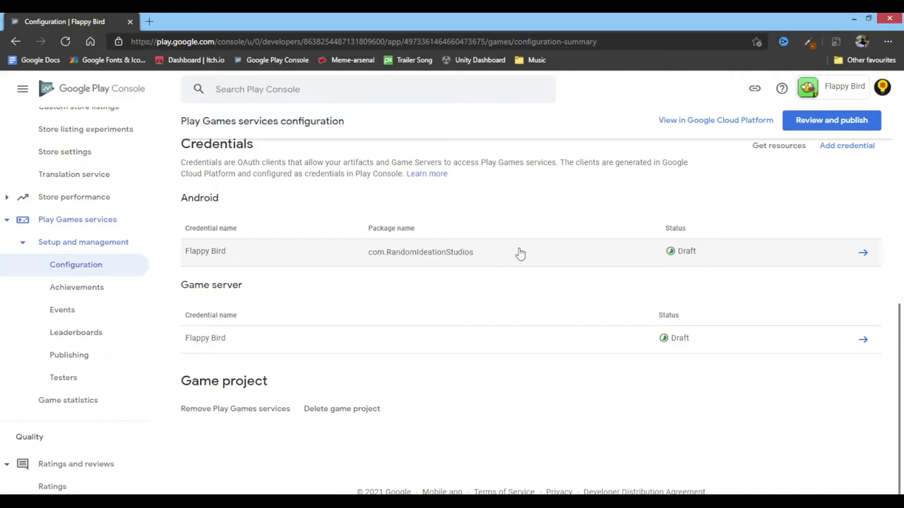
scroll(482, 271, up, 2)
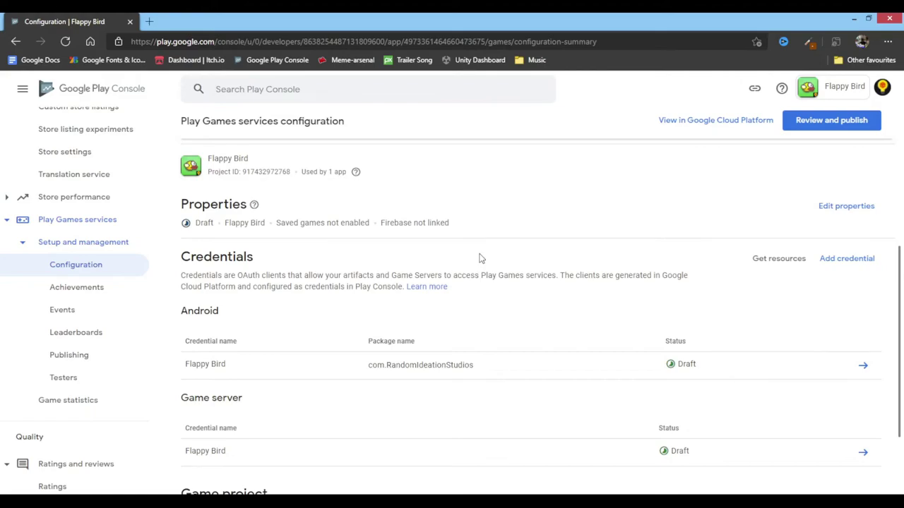
click(831, 130)
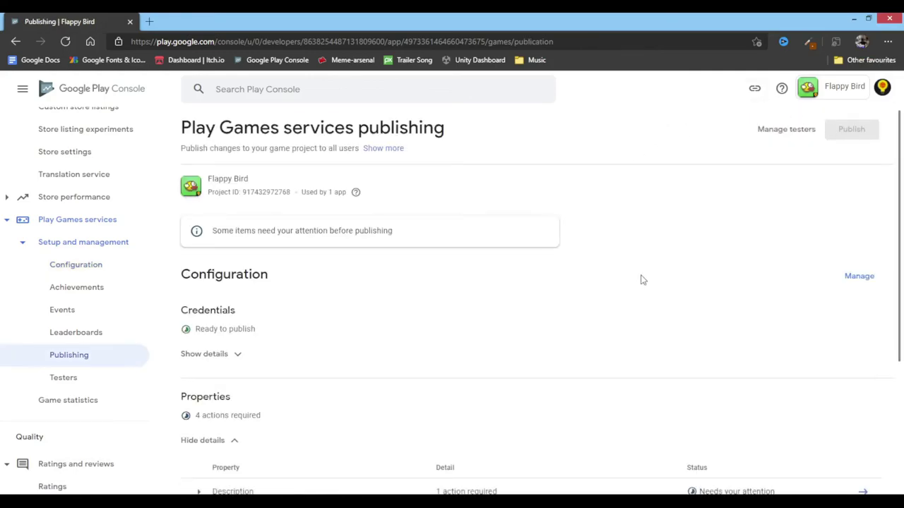
scroll(642, 279, down, 1)
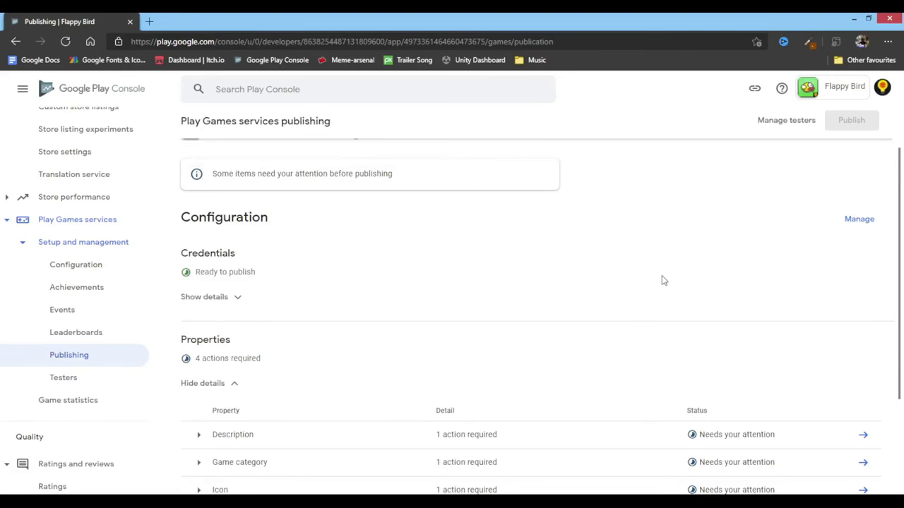
scroll(521, 351, down, 1)
click(200, 384)
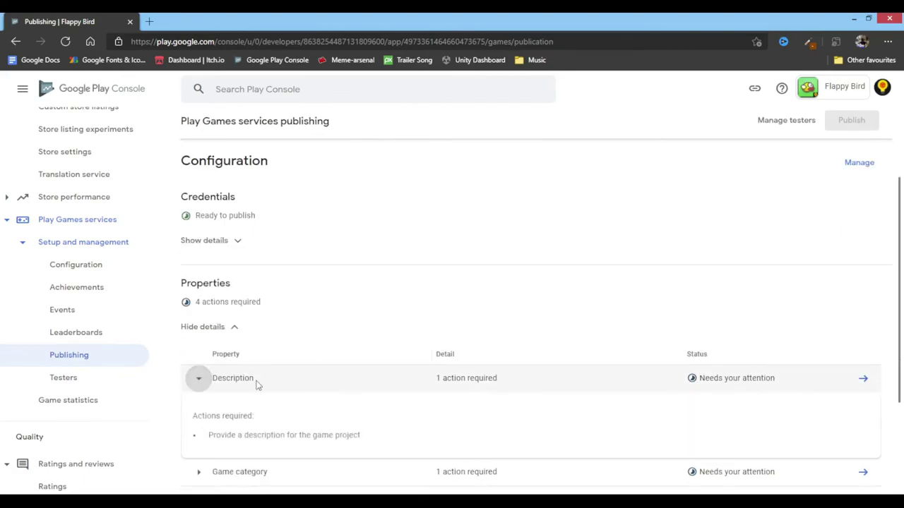
scroll(289, 407, down, 1)
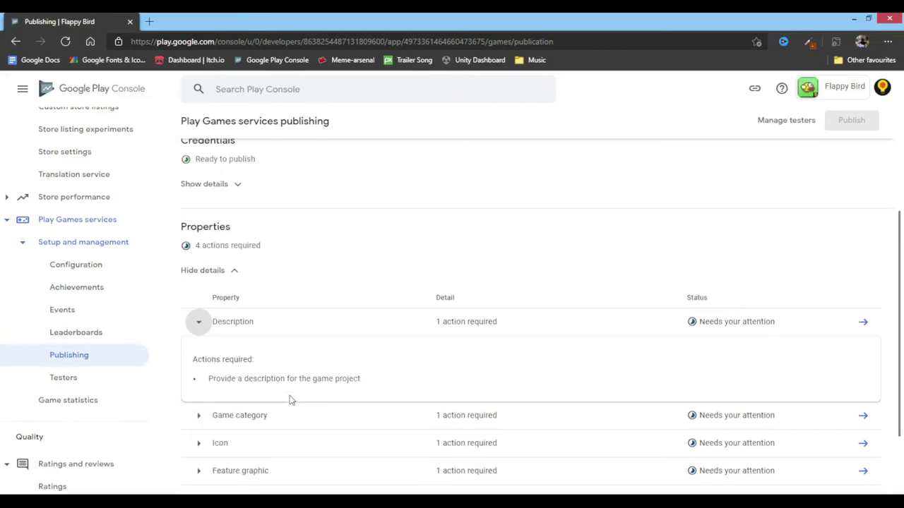
Step: In Edit properties, set the game category to Puzzle, then change it to Adventure
click(863, 321)
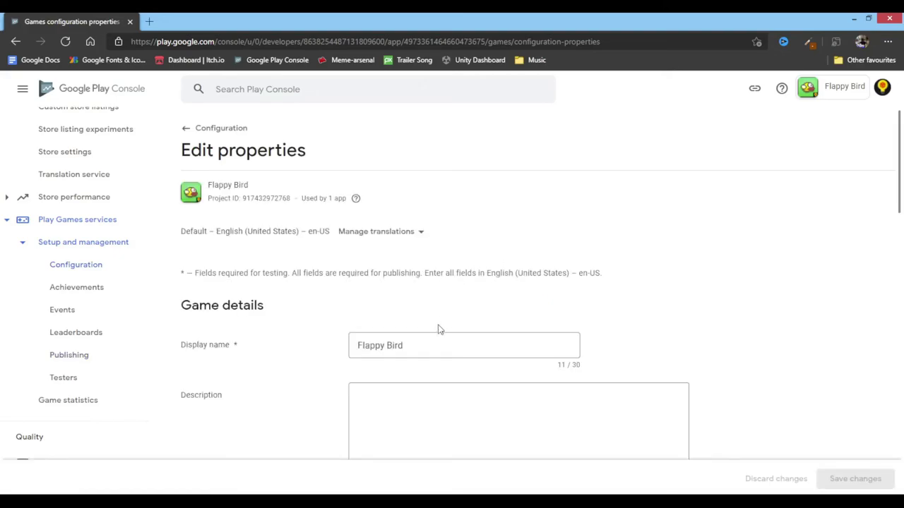
scroll(435, 340, down, 2)
scroll(433, 338, down, 1)
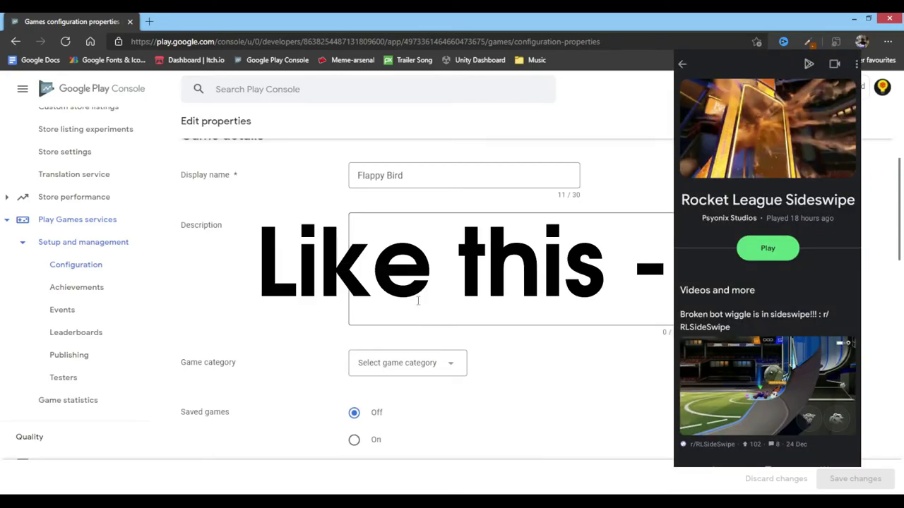
click(420, 365)
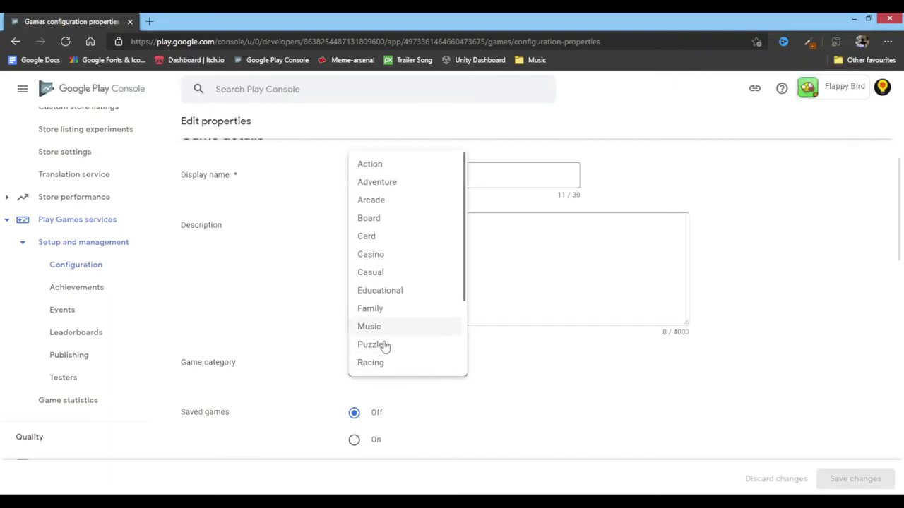
click(382, 344)
scroll(424, 328, down, 1)
click(418, 317)
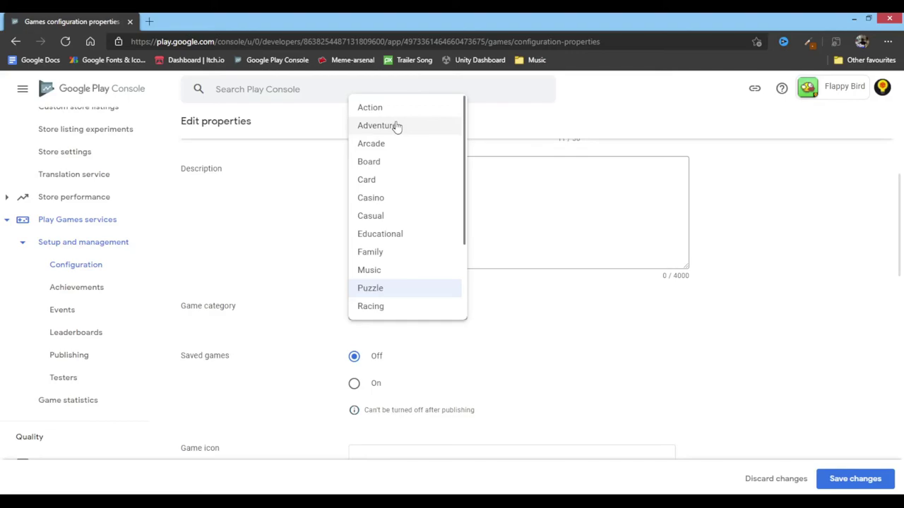
click(395, 125)
Step: Review the remaining Firebase and Cloud Platform property fields, then collapse the Play Games services section
scroll(445, 276, down, 1)
scroll(367, 296, down, 1)
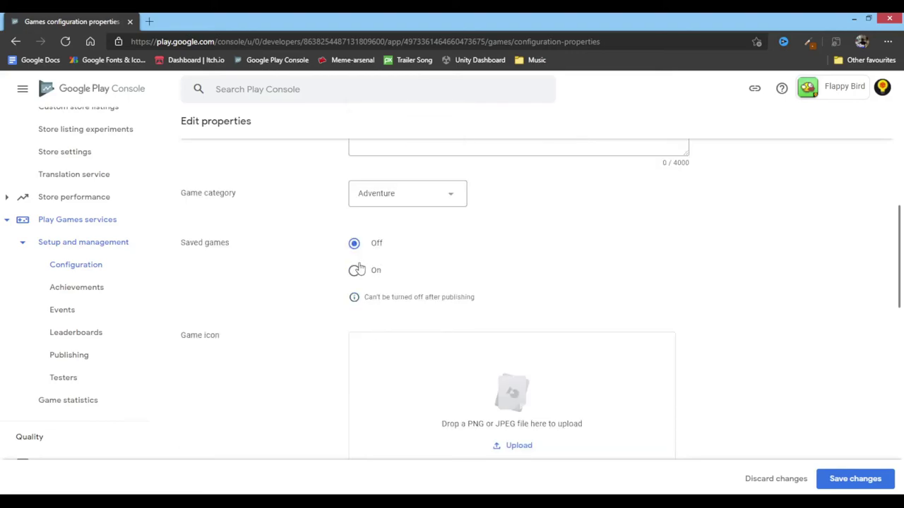
scroll(416, 268, down, 1)
scroll(480, 325, down, 3)
scroll(520, 363, down, 3)
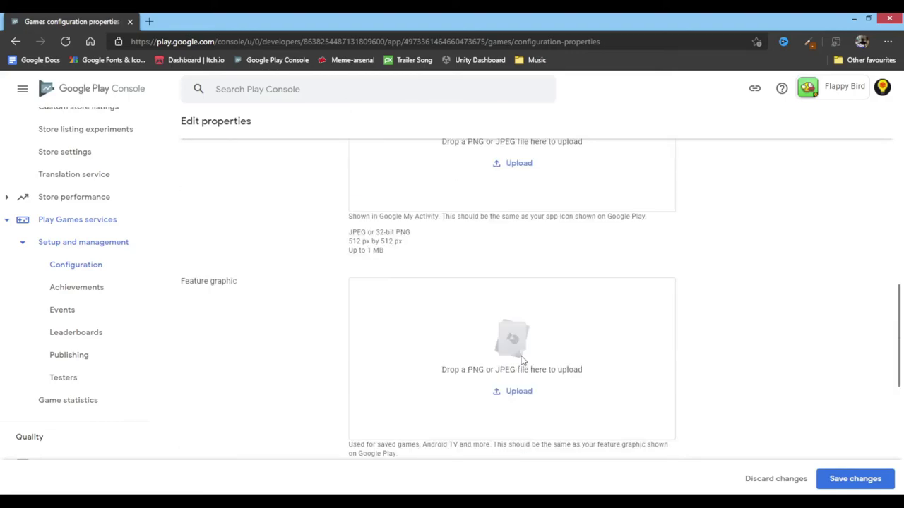
scroll(498, 283, down, 3)
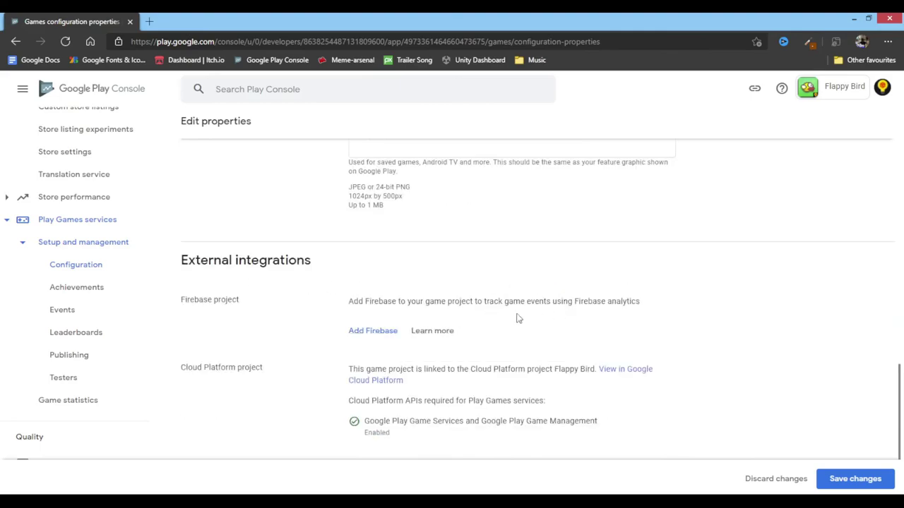
drag(353, 300, 521, 301)
click(518, 331)
drag(381, 368, 494, 369)
click(460, 421)
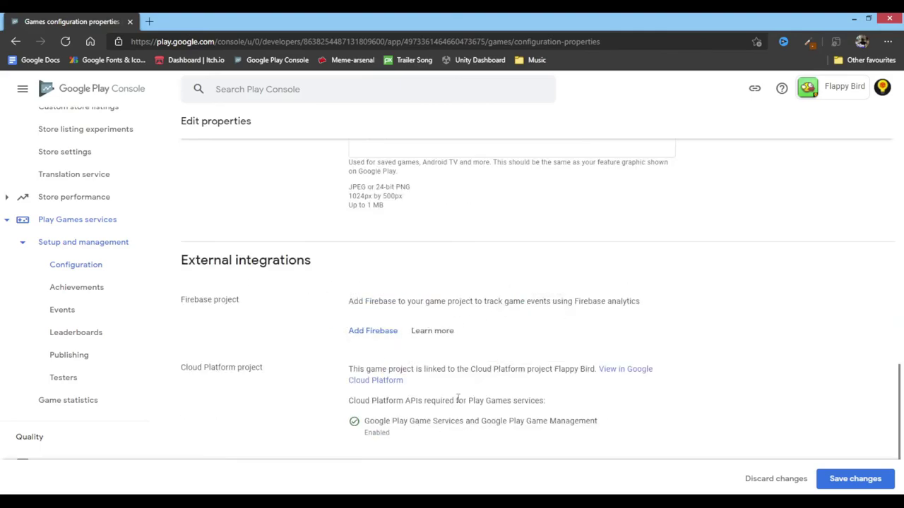
click(68, 225)
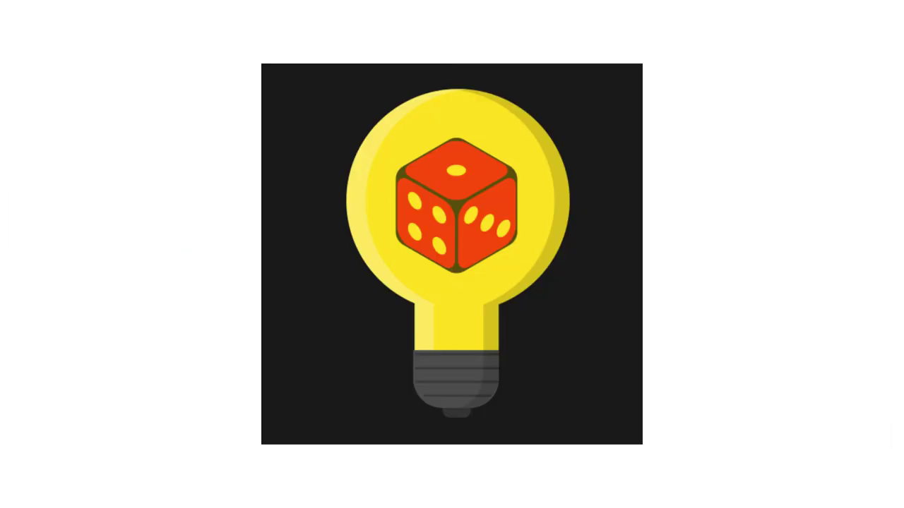